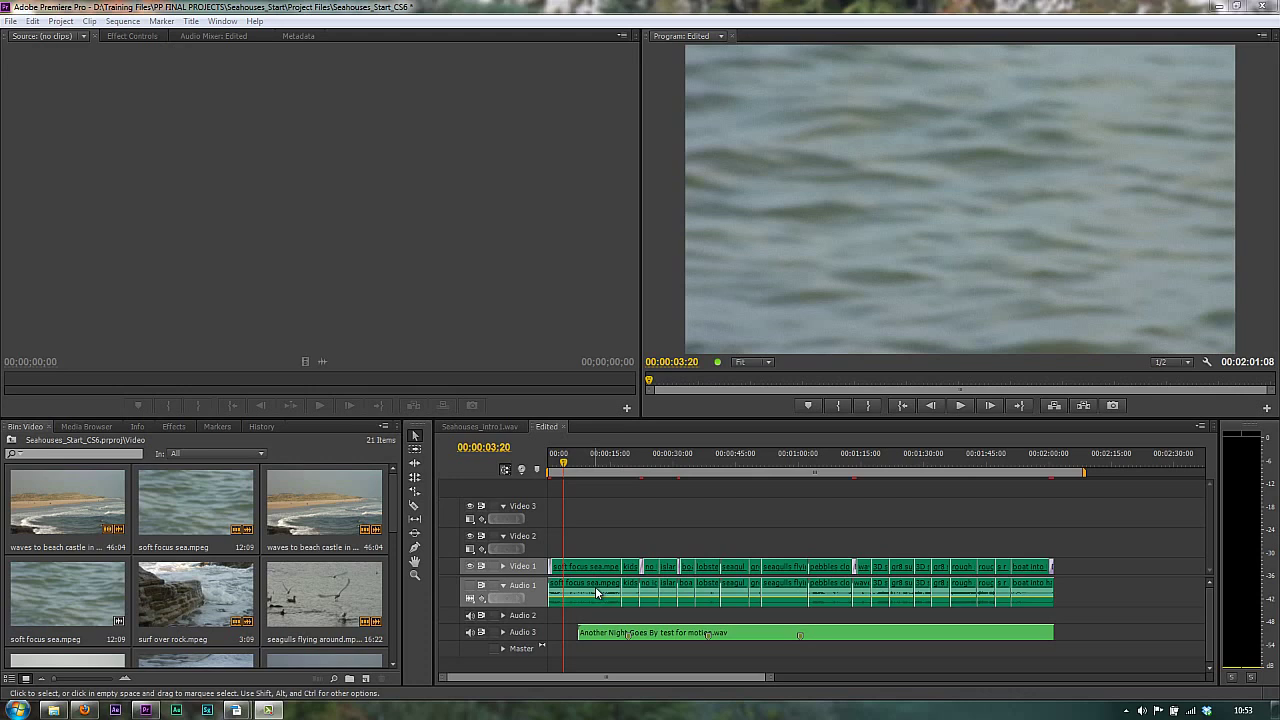
Step: In Audio preferences, make stereo and 5.1 media default to Mono tracks
{"action": "left_click", "coordinate": [33, 22]}
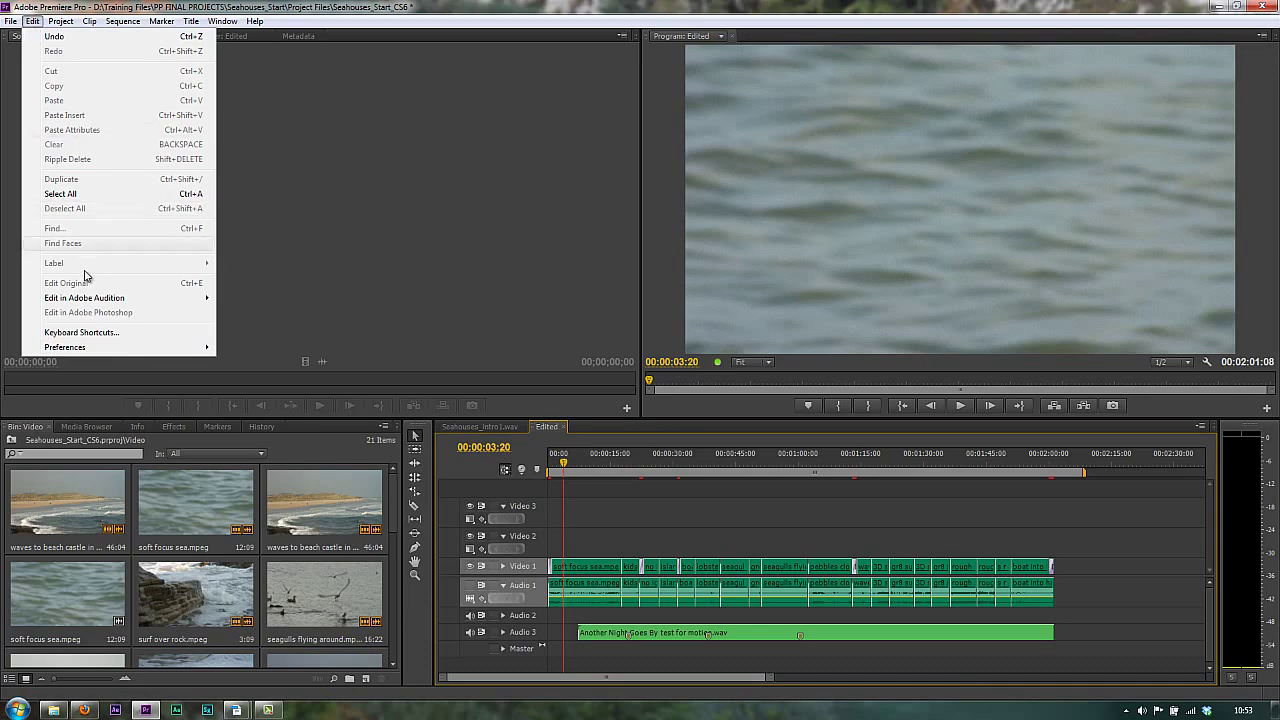
{"action": "mouse_move", "coordinate": [115, 348]}
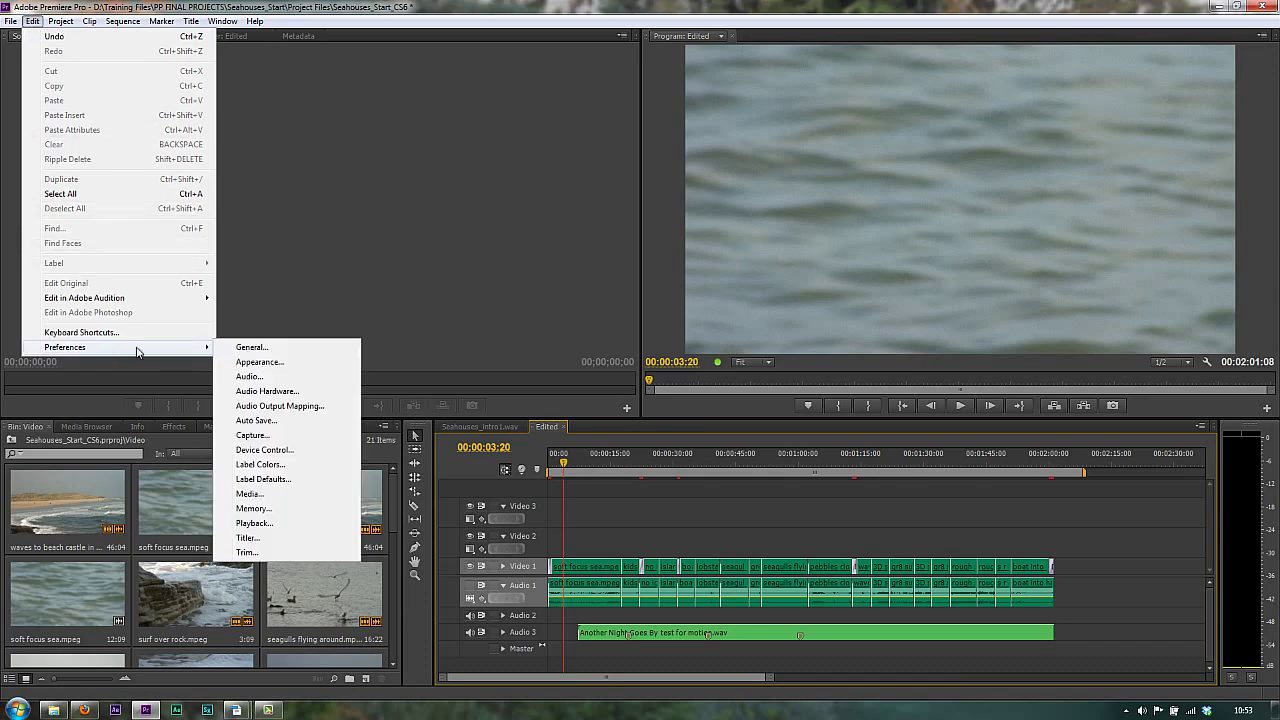
{"action": "left_click", "coordinate": [241, 383]}
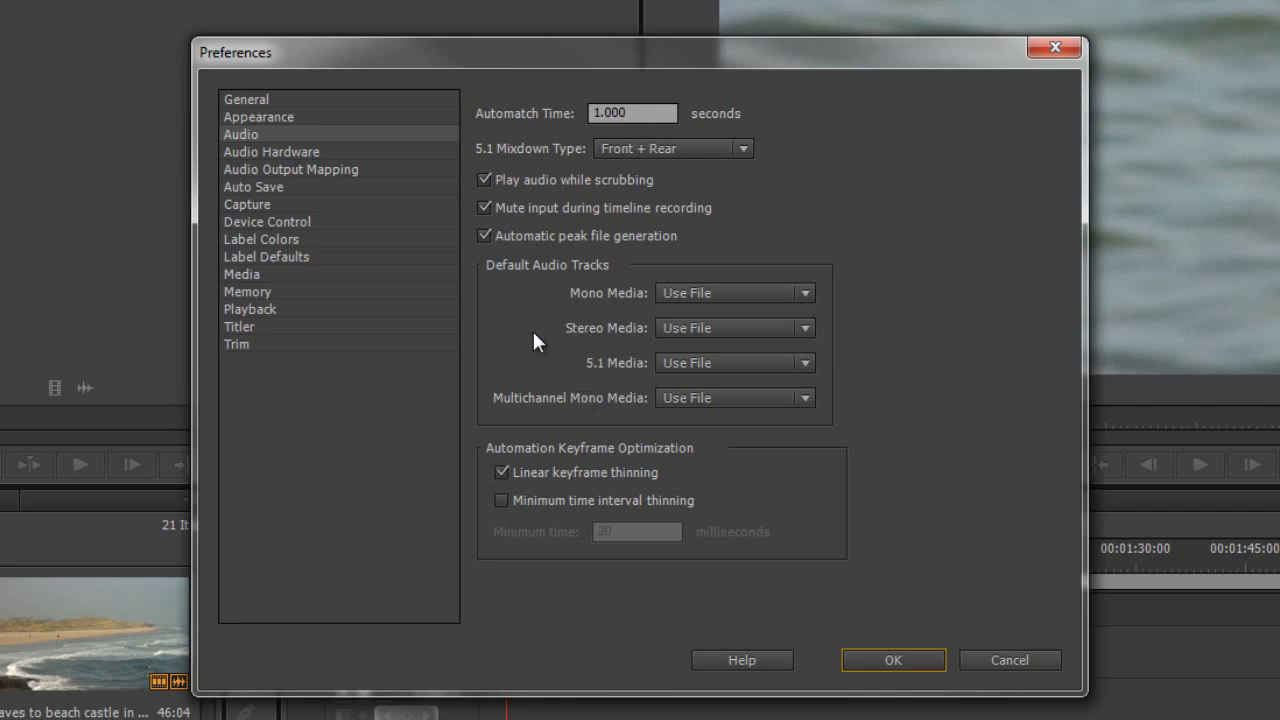
{"action": "left_click", "coordinate": [805, 328]}
{"action": "left_click", "coordinate": [728, 383]}
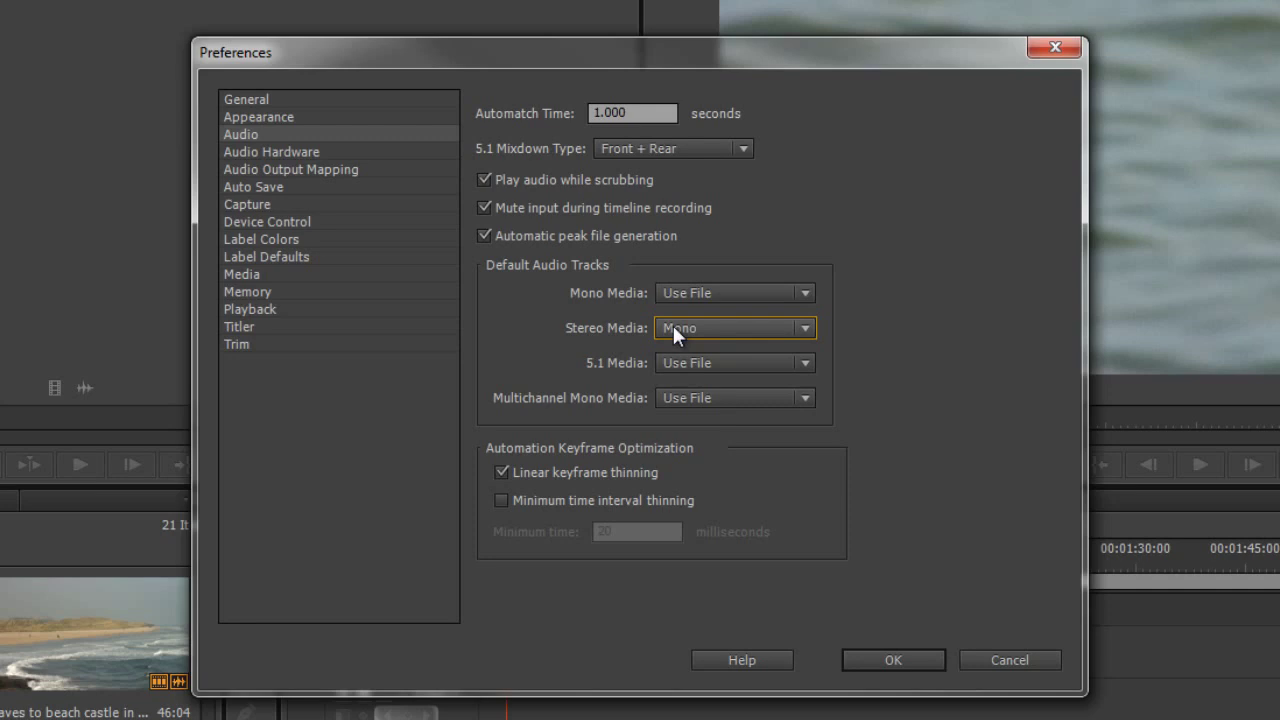
{"action": "left_click", "coordinate": [804, 362]}
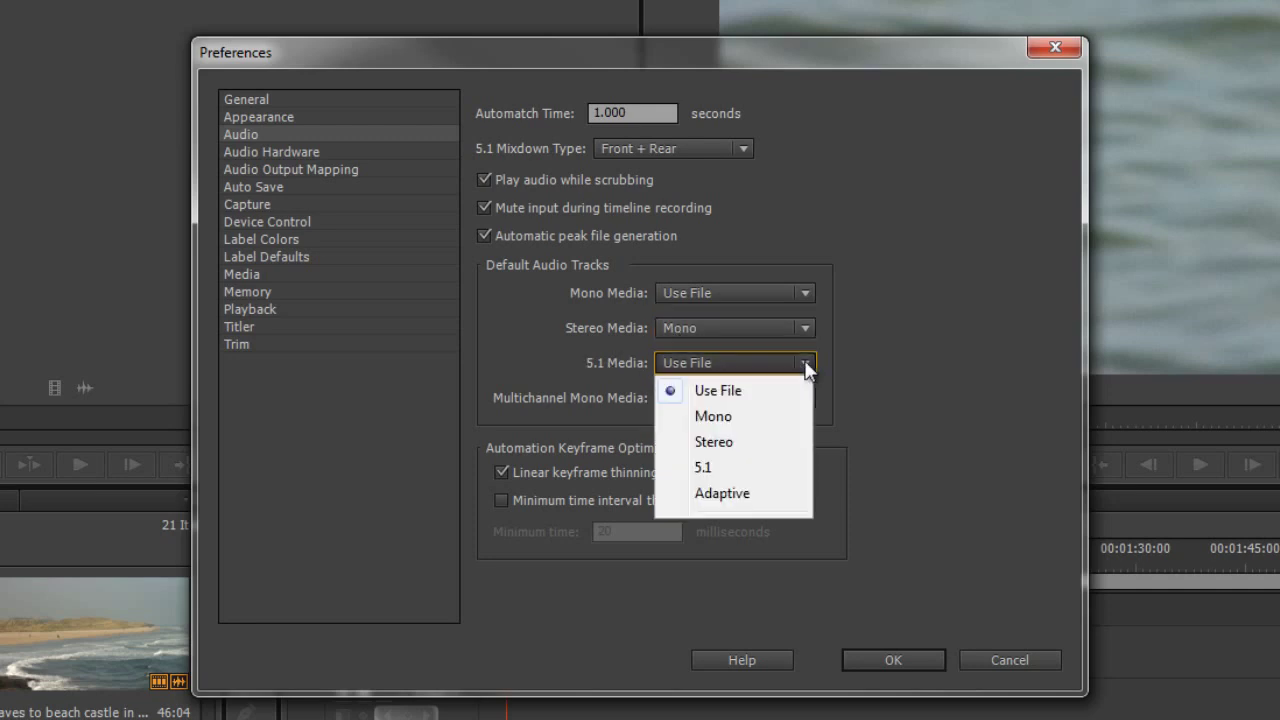
{"action": "left_click", "coordinate": [722, 421]}
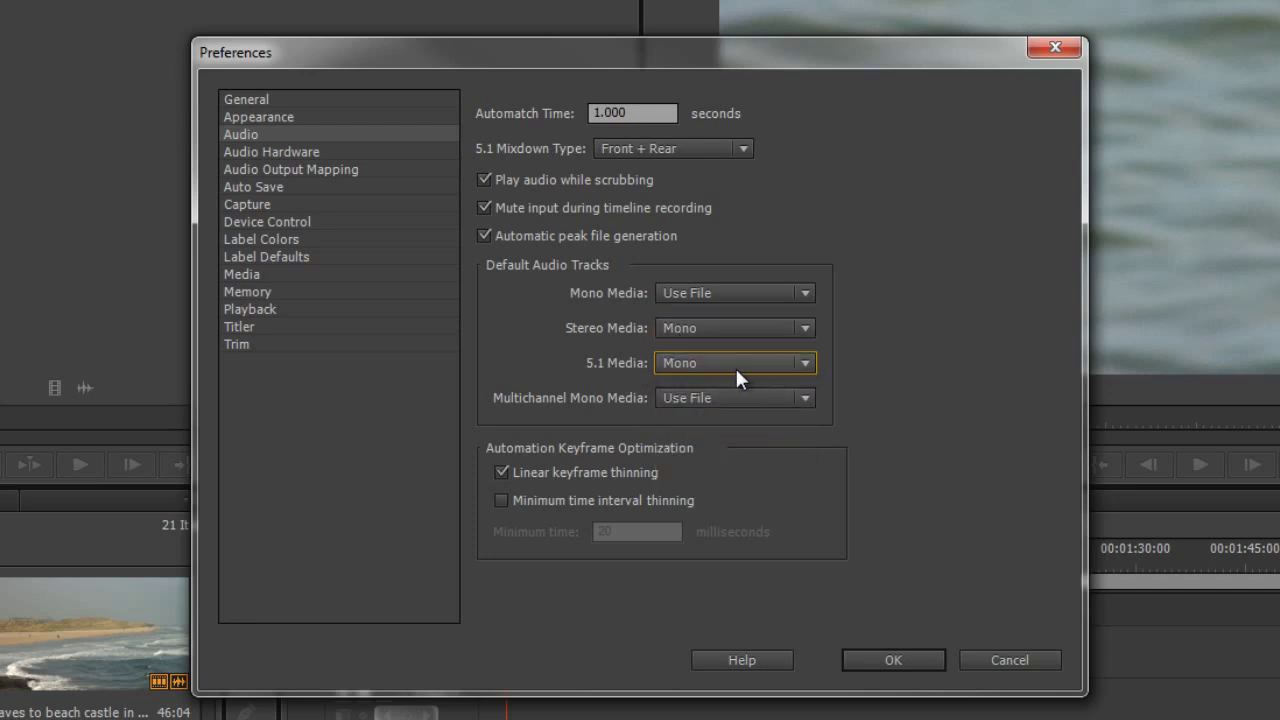
{"action": "left_click", "coordinate": [804, 363]}
{"action": "left_click", "coordinate": [777, 414]}
Step: Return stereo and 5.1 media defaults to Use File and close Preferences
{"action": "left_click", "coordinate": [748, 335]}
{"action": "left_click", "coordinate": [748, 357]}
{"action": "left_click", "coordinate": [744, 363]}
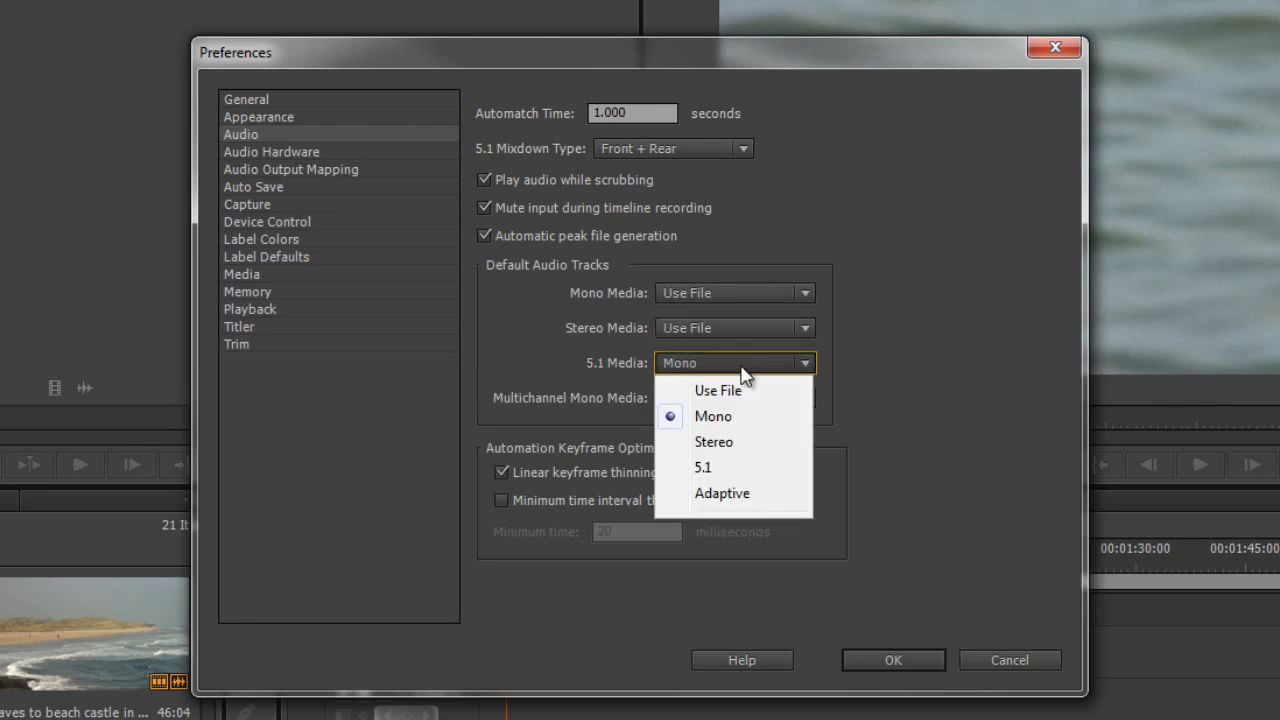
{"action": "left_click", "coordinate": [738, 390]}
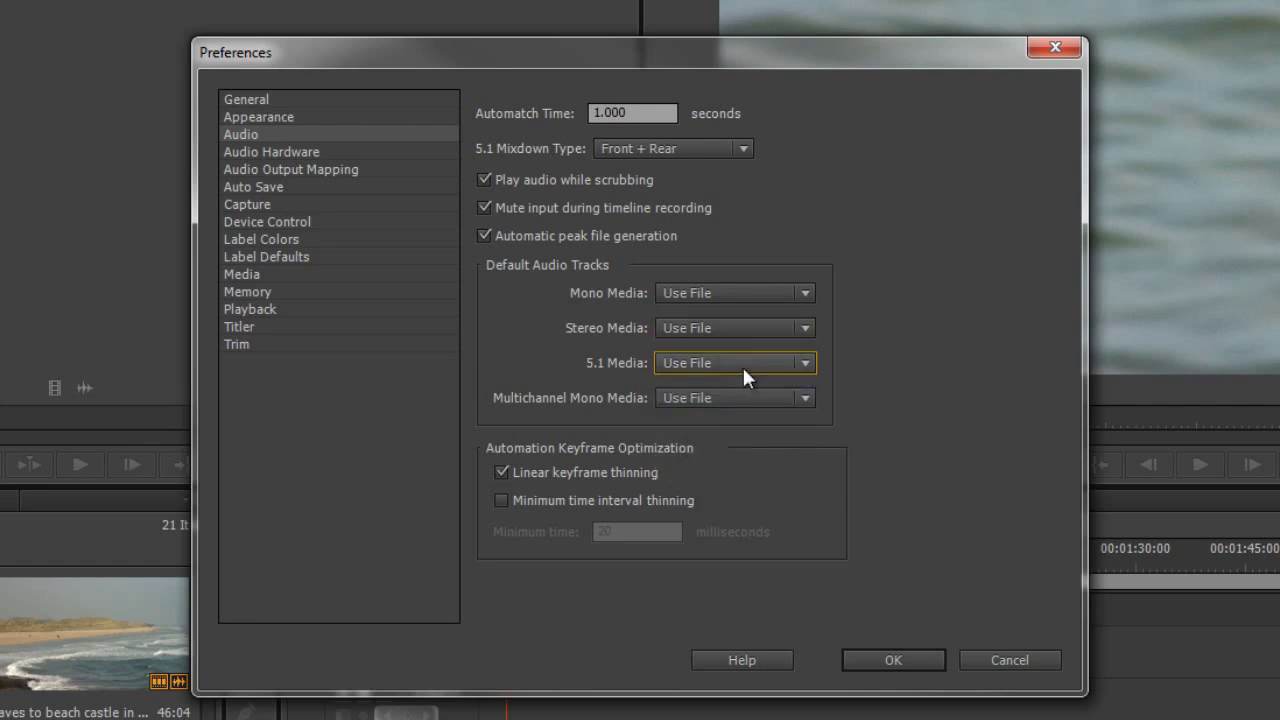
{"action": "left_click", "coordinate": [891, 659]}
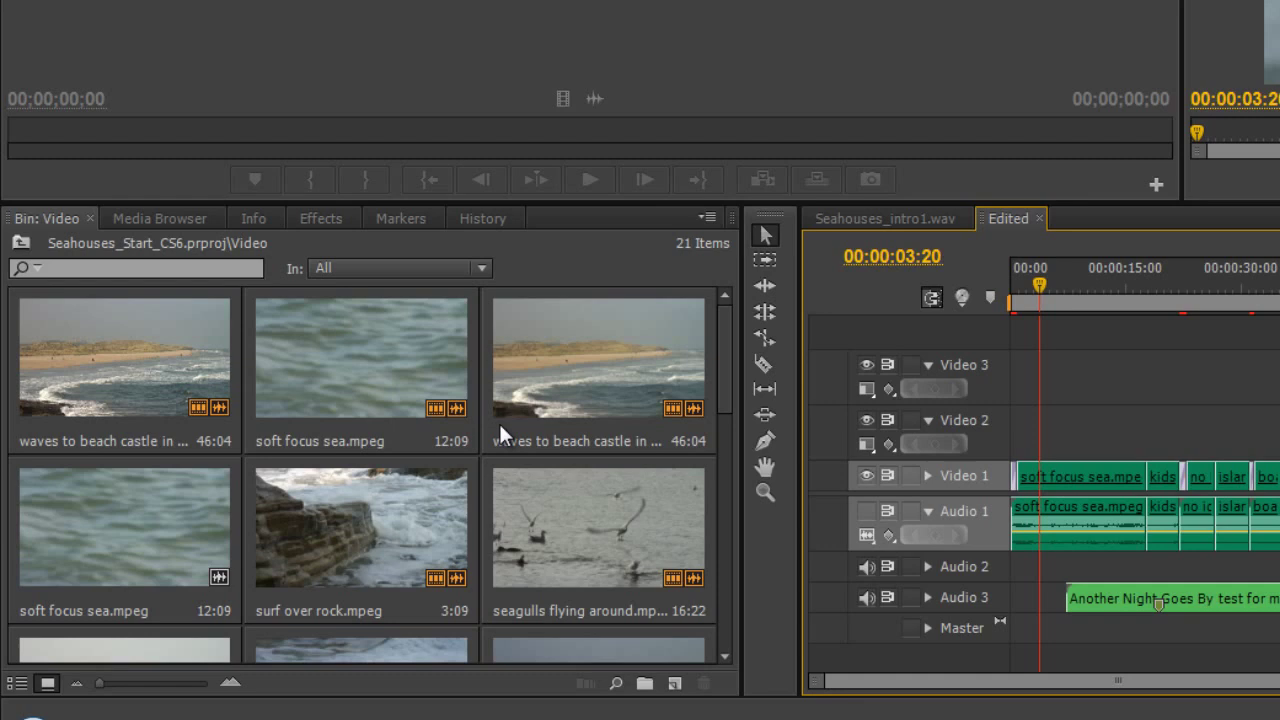
Step: Give the waves to beach castle clip the Mono audio channel preset, splitting left and right onto two tracks
{"action": "left_click", "coordinate": [83, 375]}
{"action": "left_click", "coordinate": [549, 553], "text": "ctrl"}
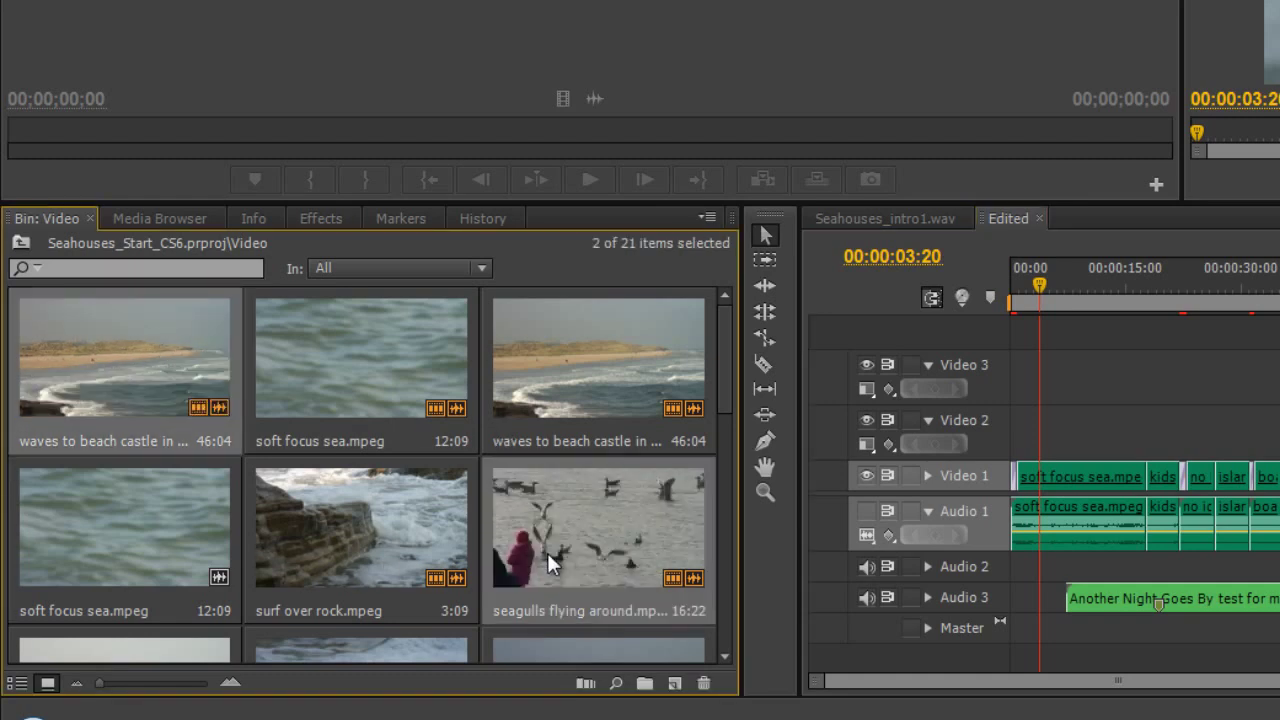
{"action": "left_click", "coordinate": [319, 405], "text": "shift"}
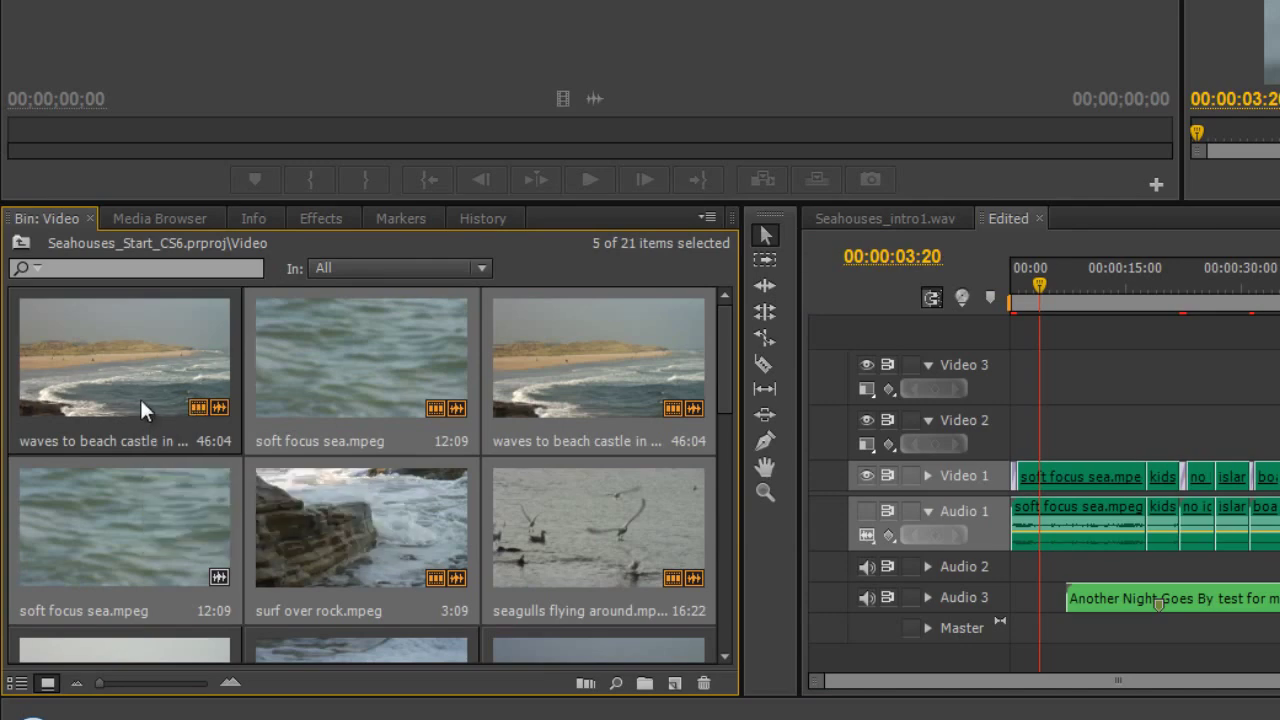
{"action": "left_click", "coordinate": [574, 511]}
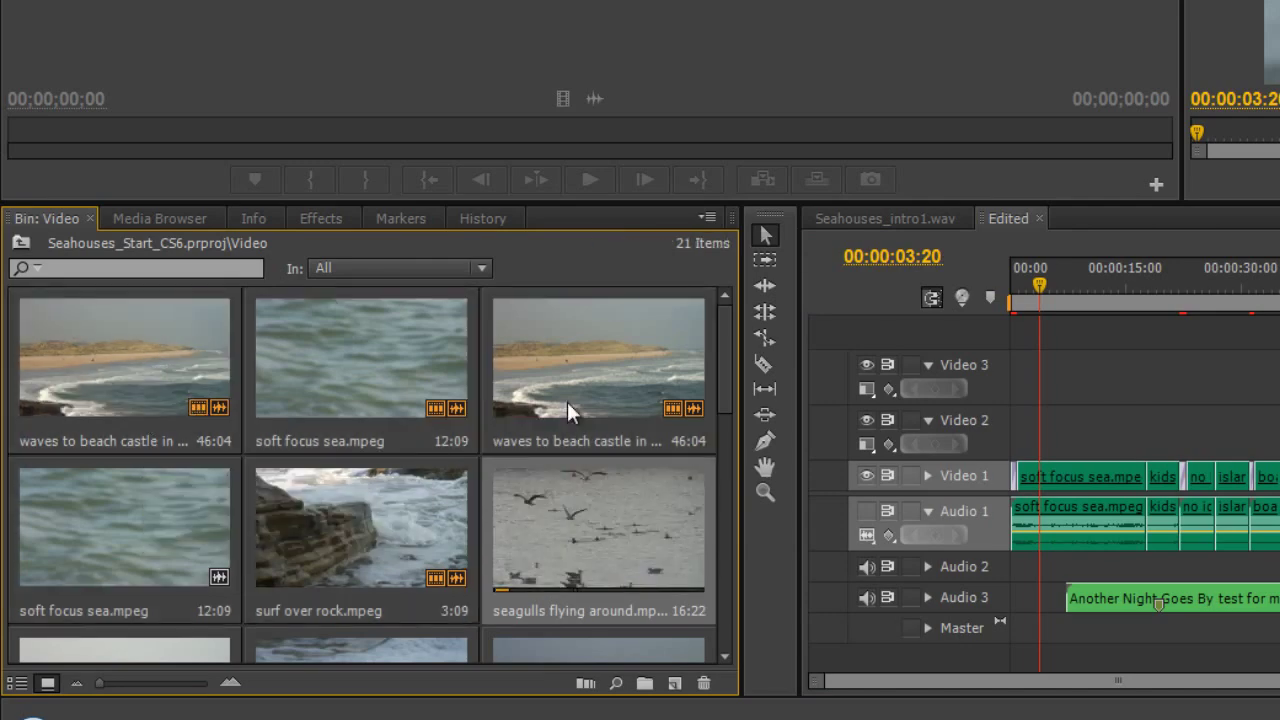
{"action": "left_click", "coordinate": [547, 338]}
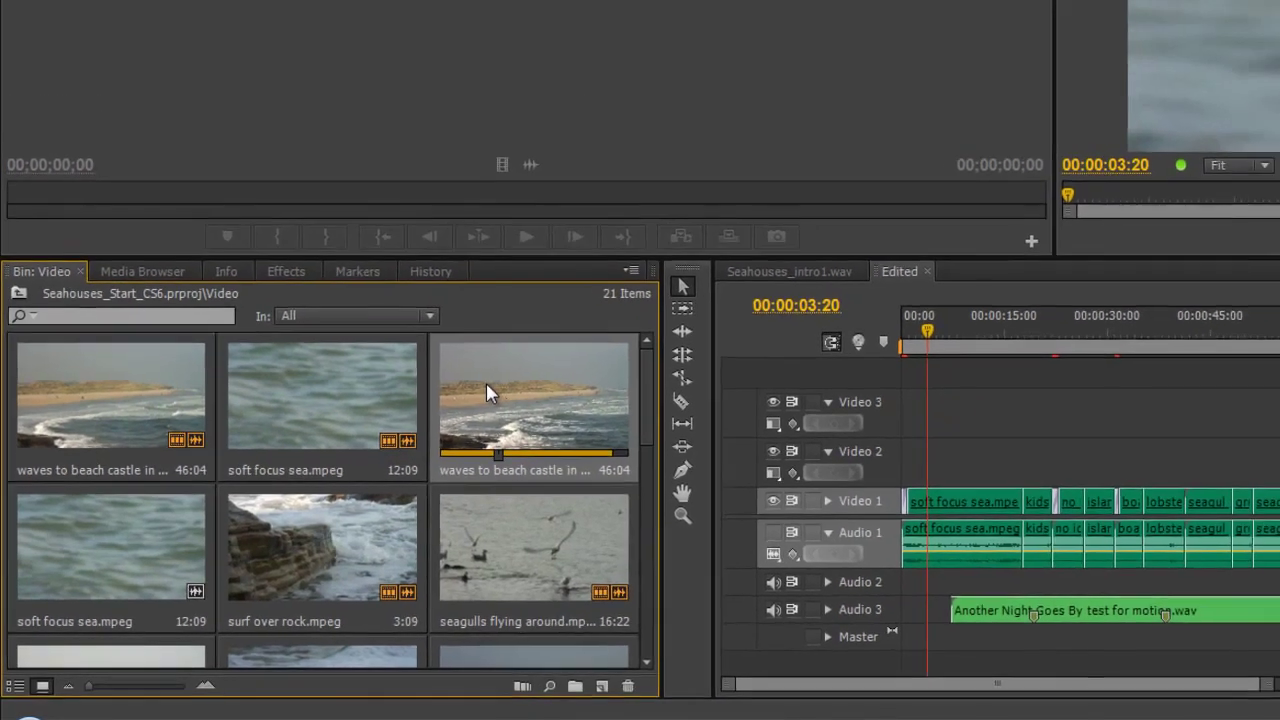
{"action": "right_click", "coordinate": [550, 352]}
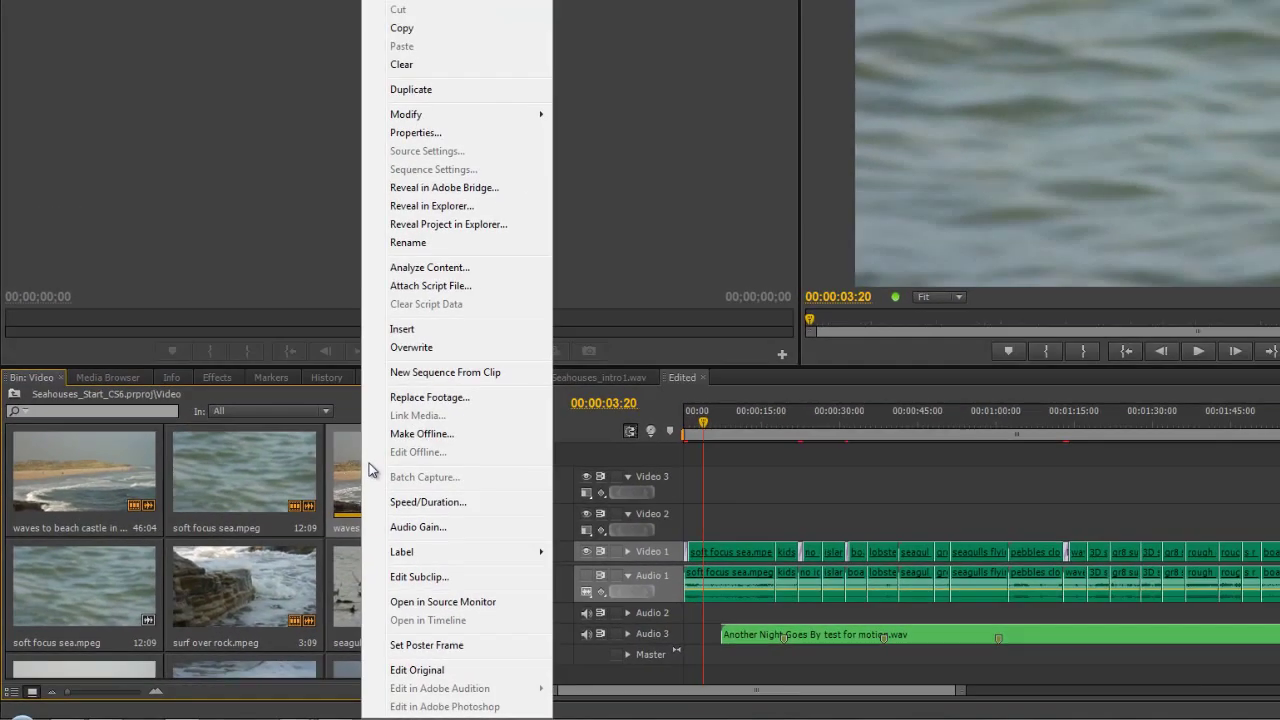
{"action": "mouse_move", "coordinate": [433, 118]}
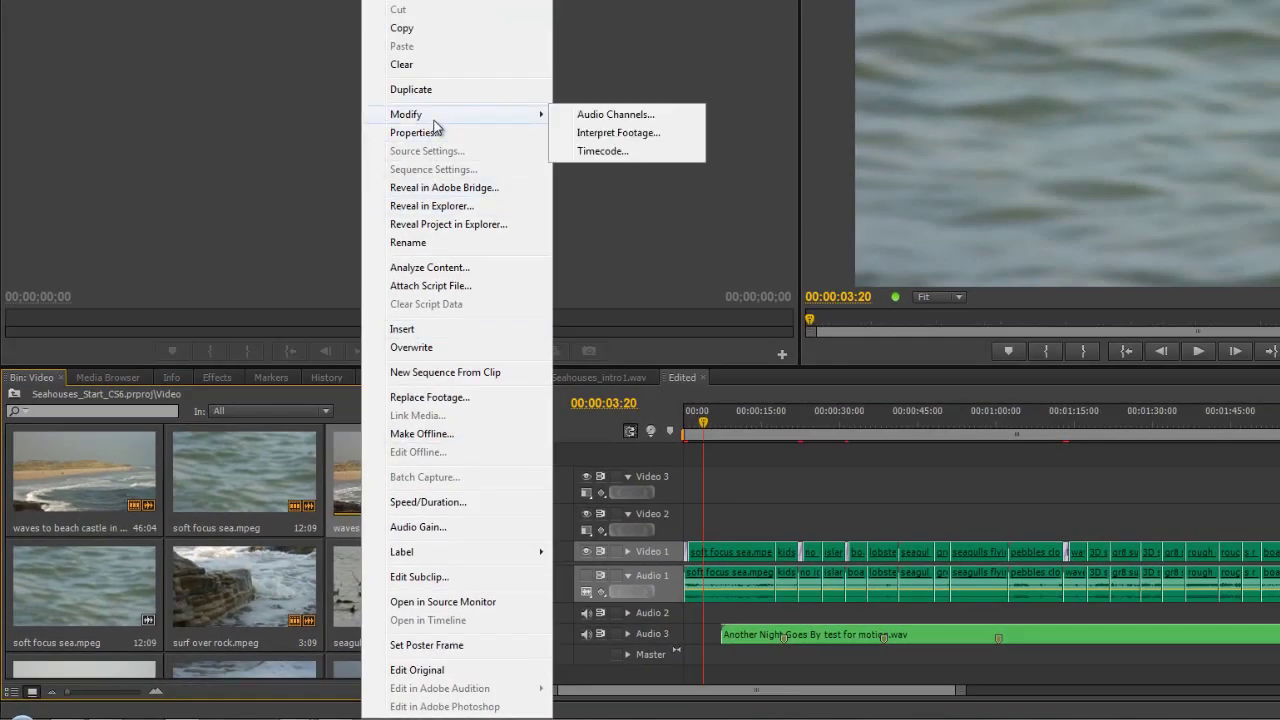
{"action": "left_click", "coordinate": [631, 123]}
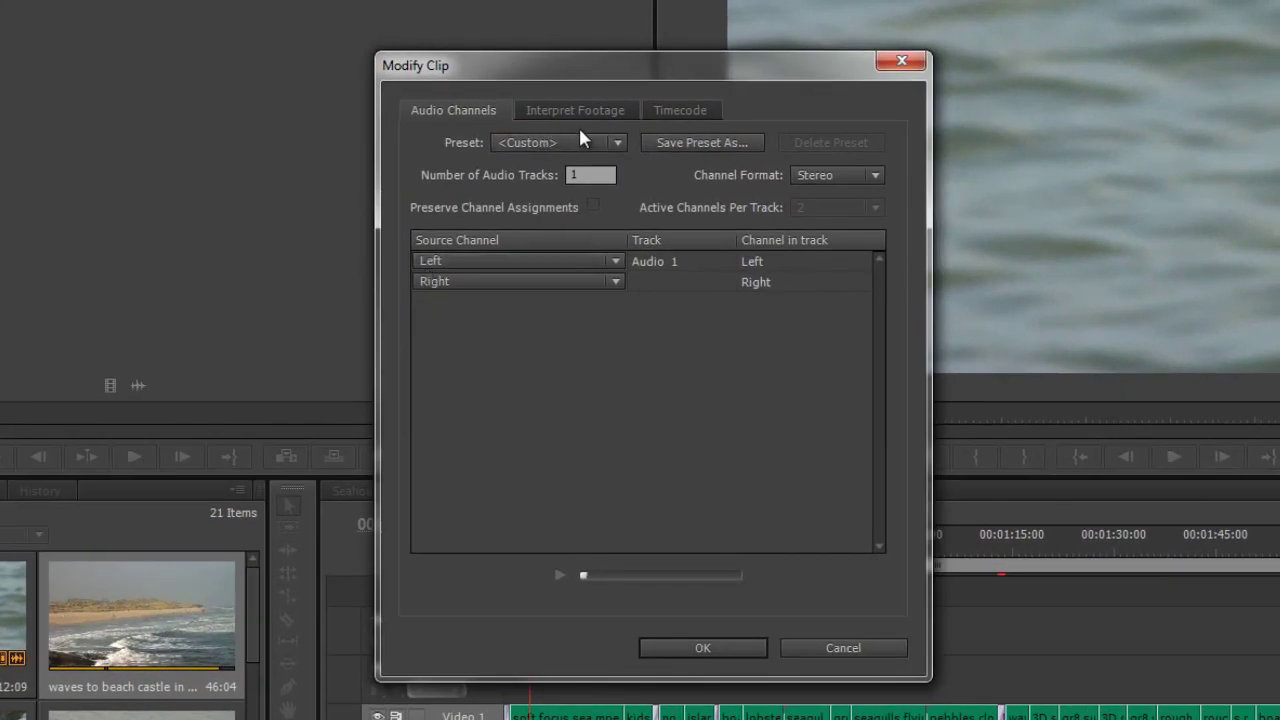
{"action": "left_click", "coordinate": [618, 146]}
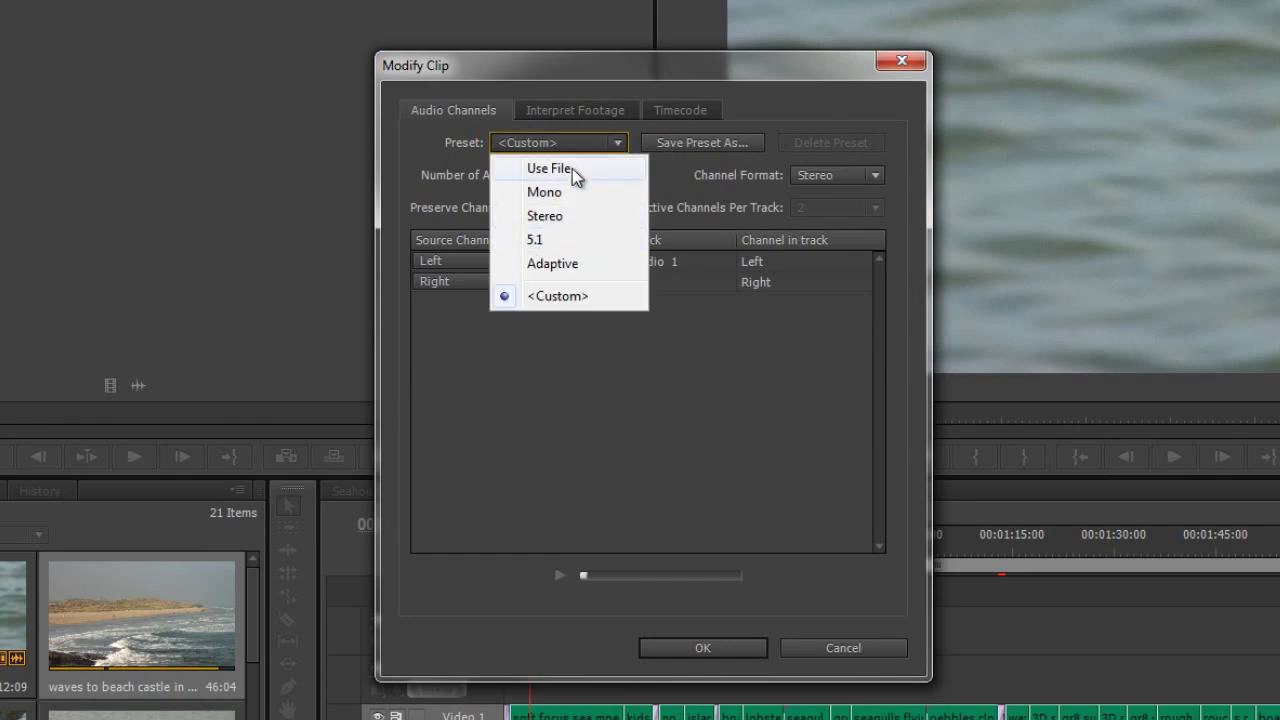
{"action": "left_click", "coordinate": [532, 190]}
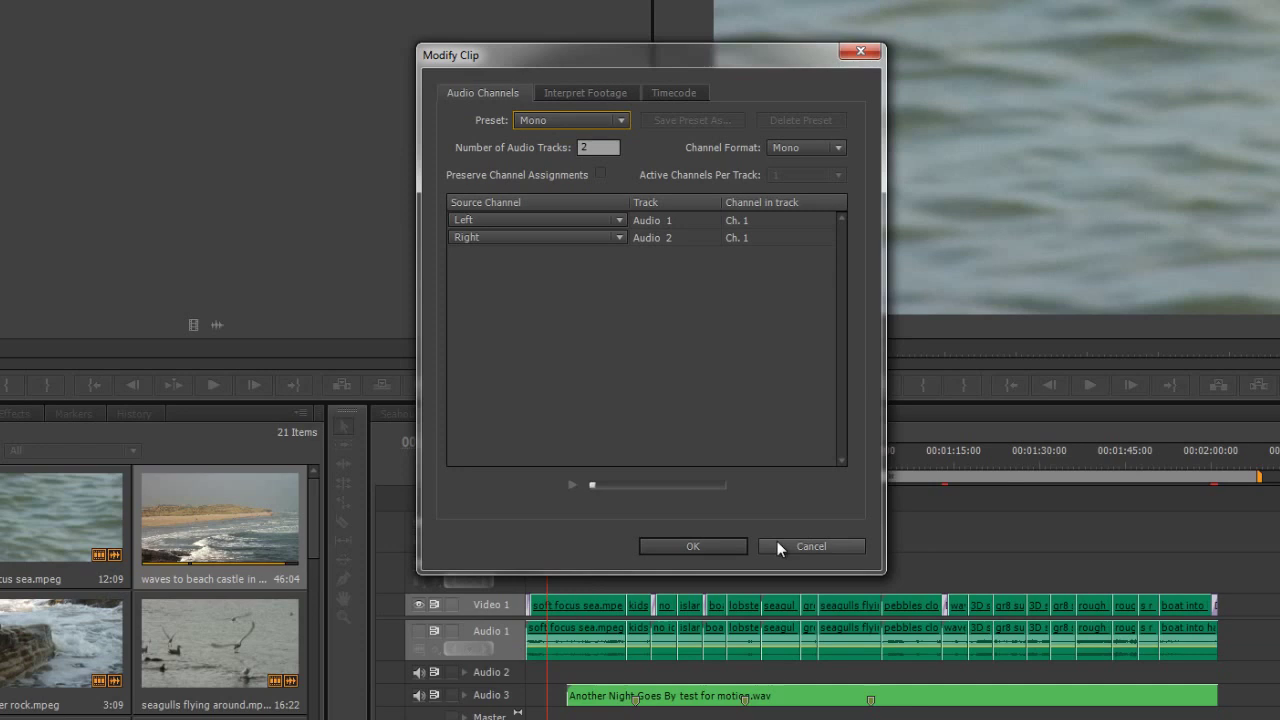
{"action": "left_click", "coordinate": [723, 547]}
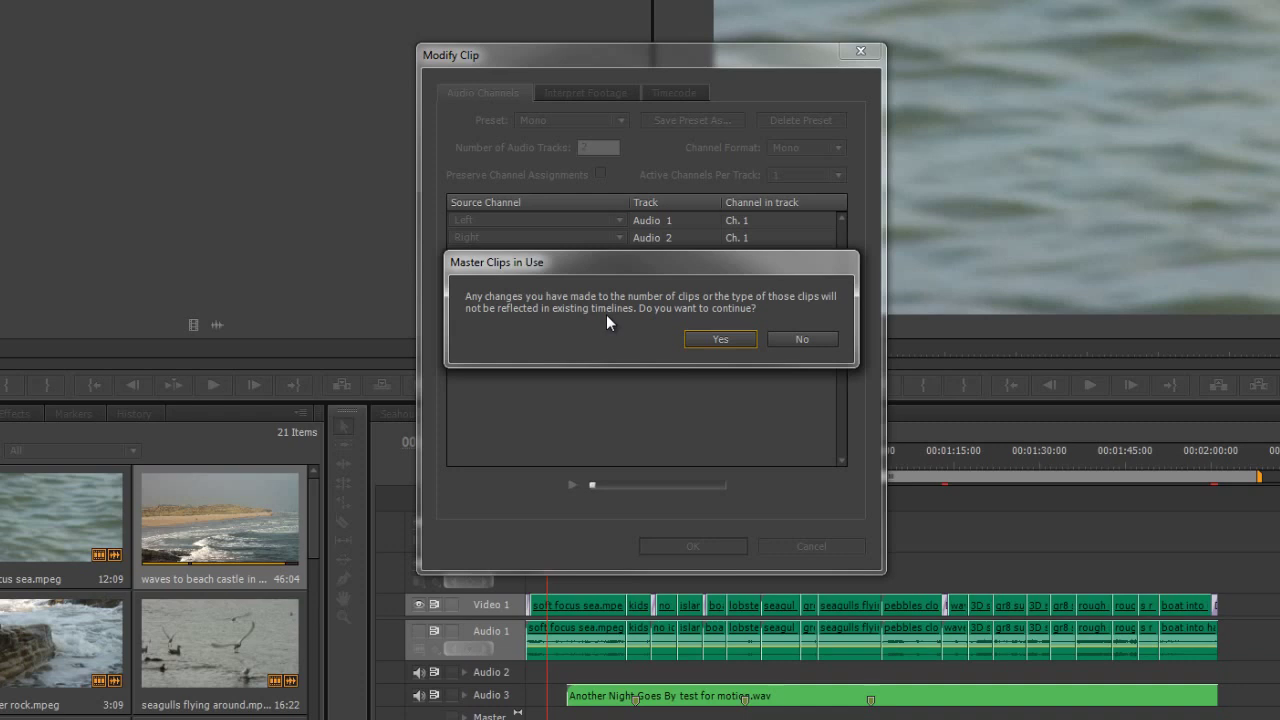
Step: Confirm the master clip change, build a sequence from the beach clip, and expand Audio 1 and 2
{"action": "left_click", "coordinate": [719, 340]}
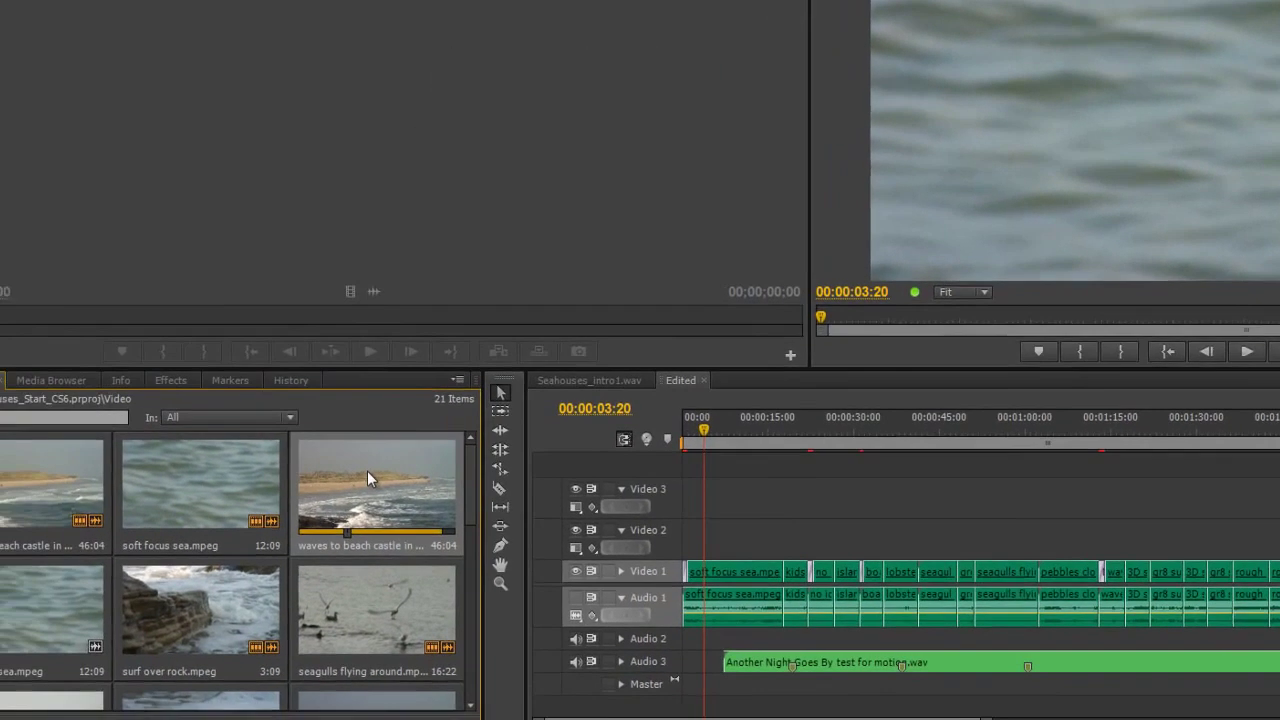
{"action": "scroll", "coordinate": [416, 628], "scroll_direction": "down", "scroll_amount": 1}
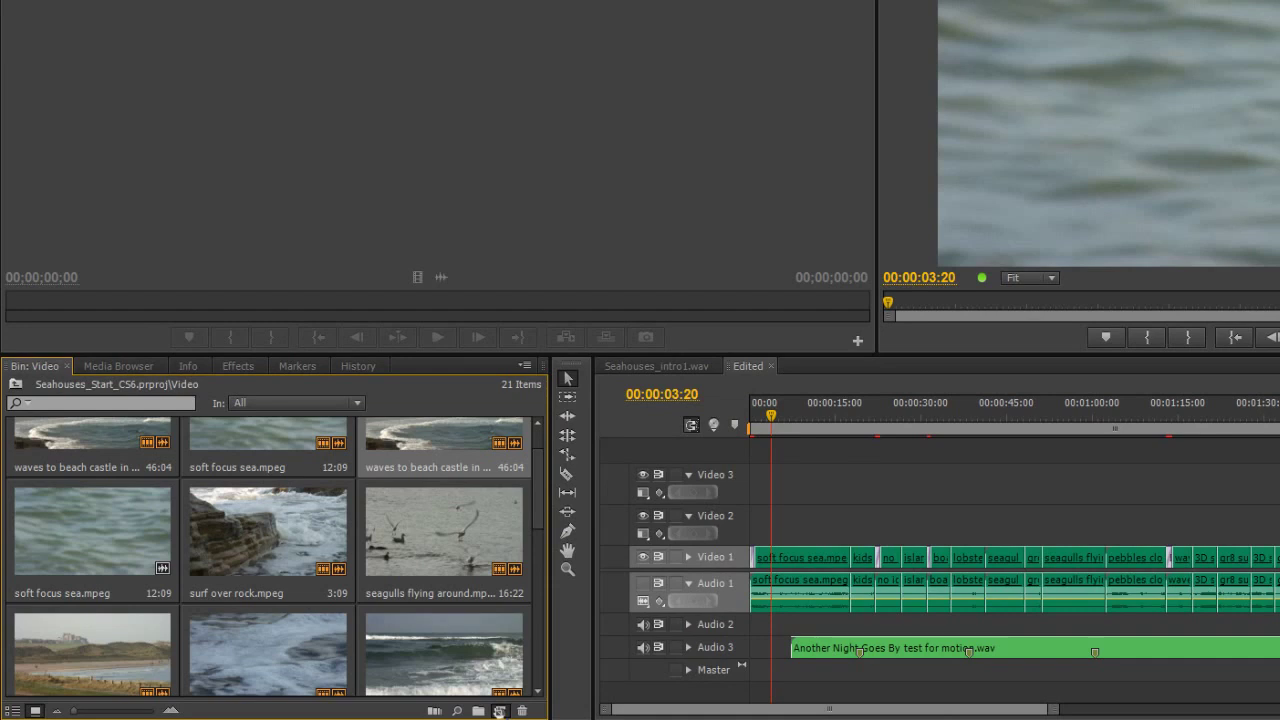
{"action": "left_click", "coordinate": [499, 711]}
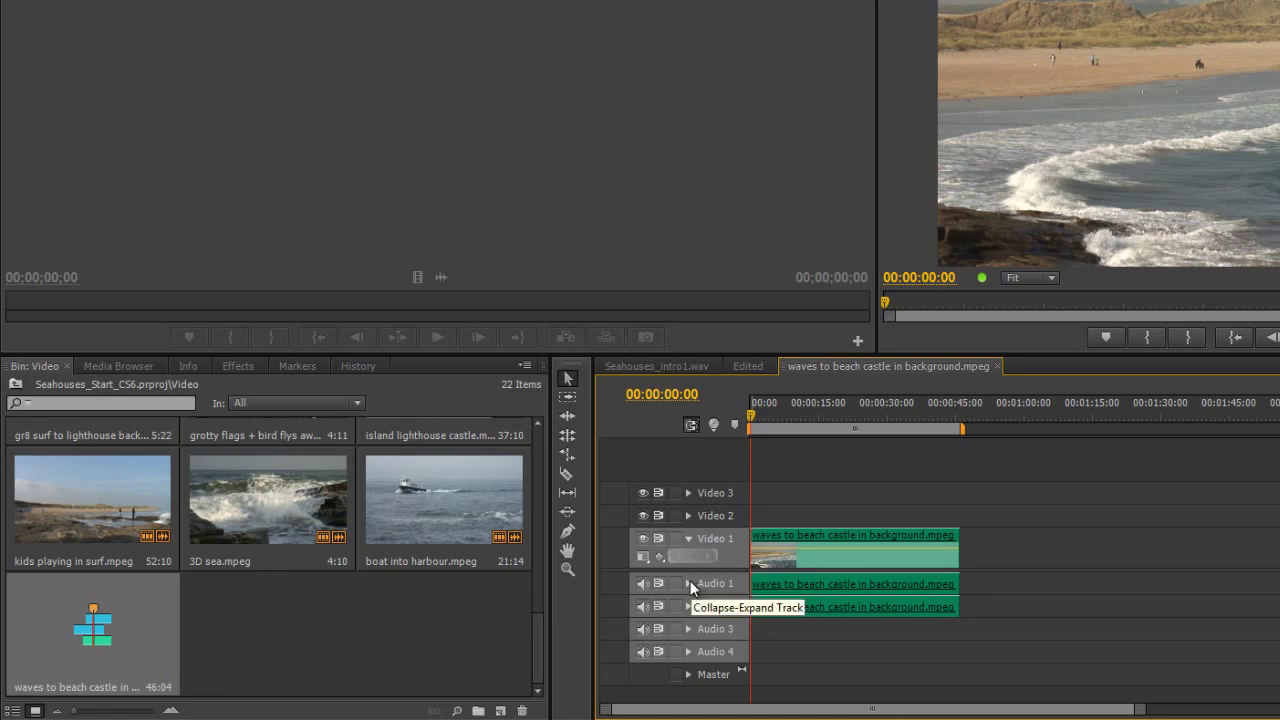
{"action": "left_click", "coordinate": [689, 584]}
{"action": "left_click", "coordinate": [688, 625]}
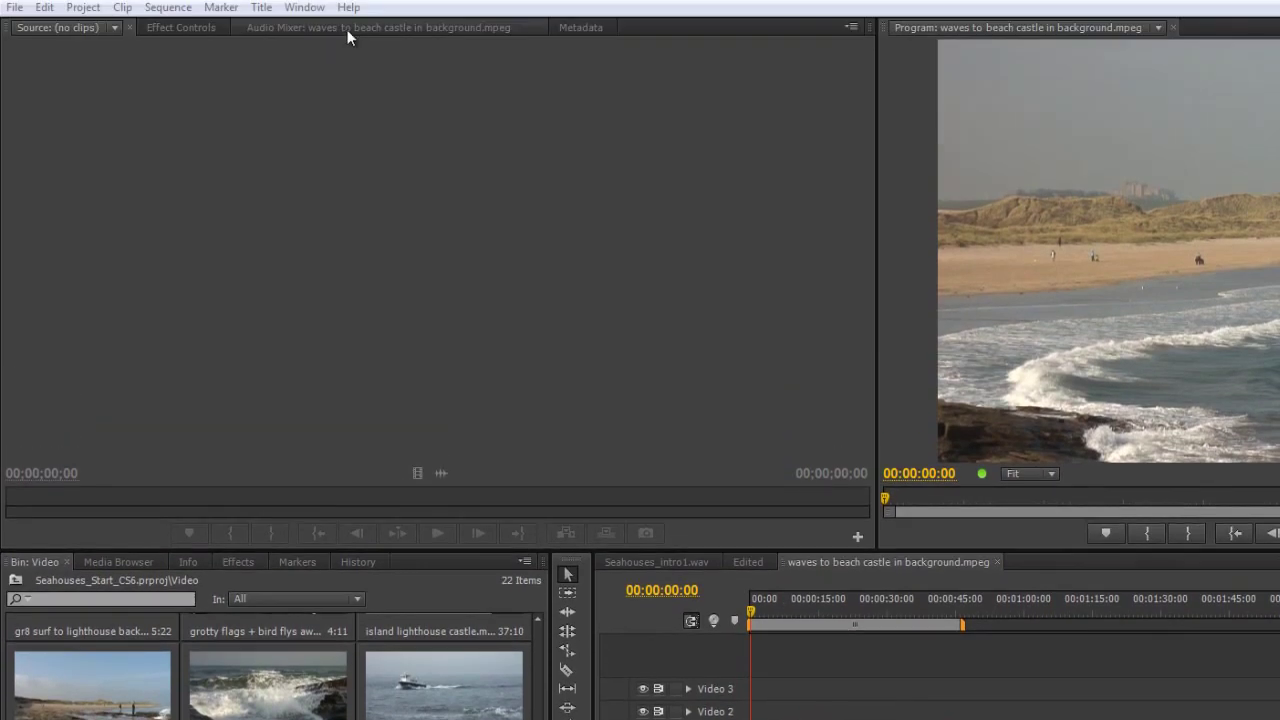
Step: Show the Audio Mixer and play the beach sequence, stopping at 00:00:20:00
{"action": "left_click", "coordinate": [347, 29]}
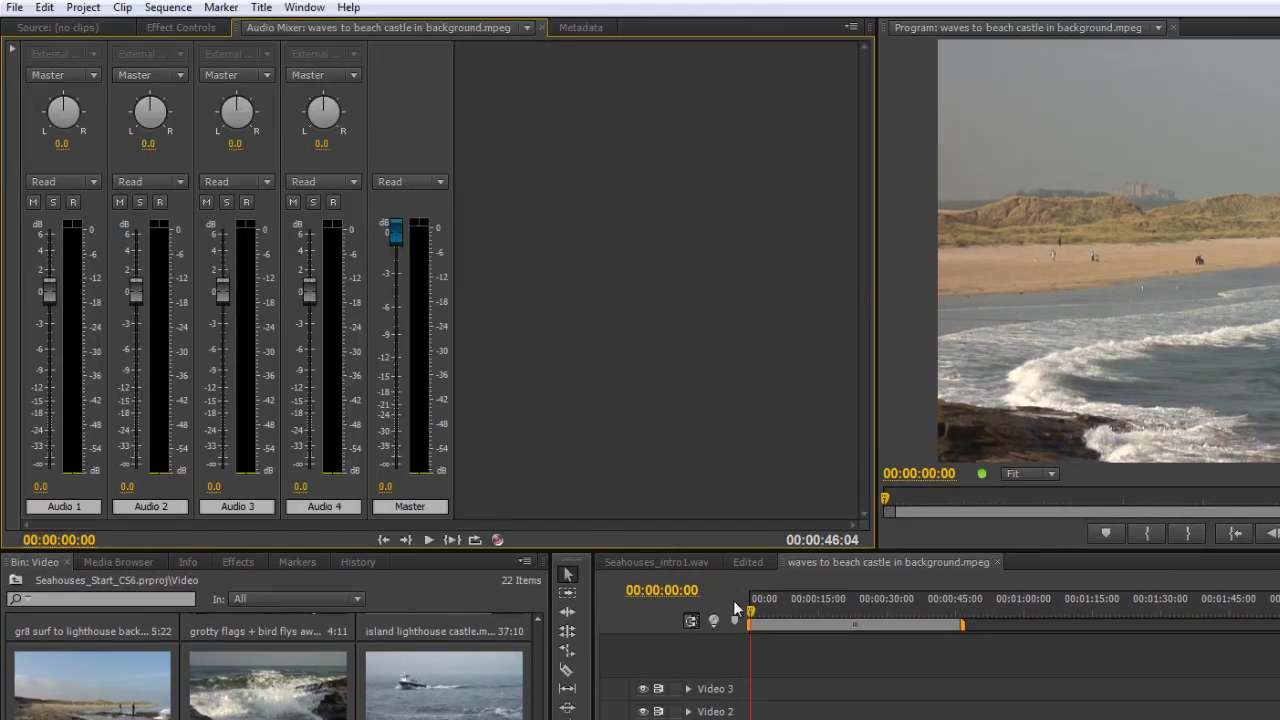
{"action": "left_click_drag", "start_coordinate": [750, 612], "coordinate": [858, 625]}
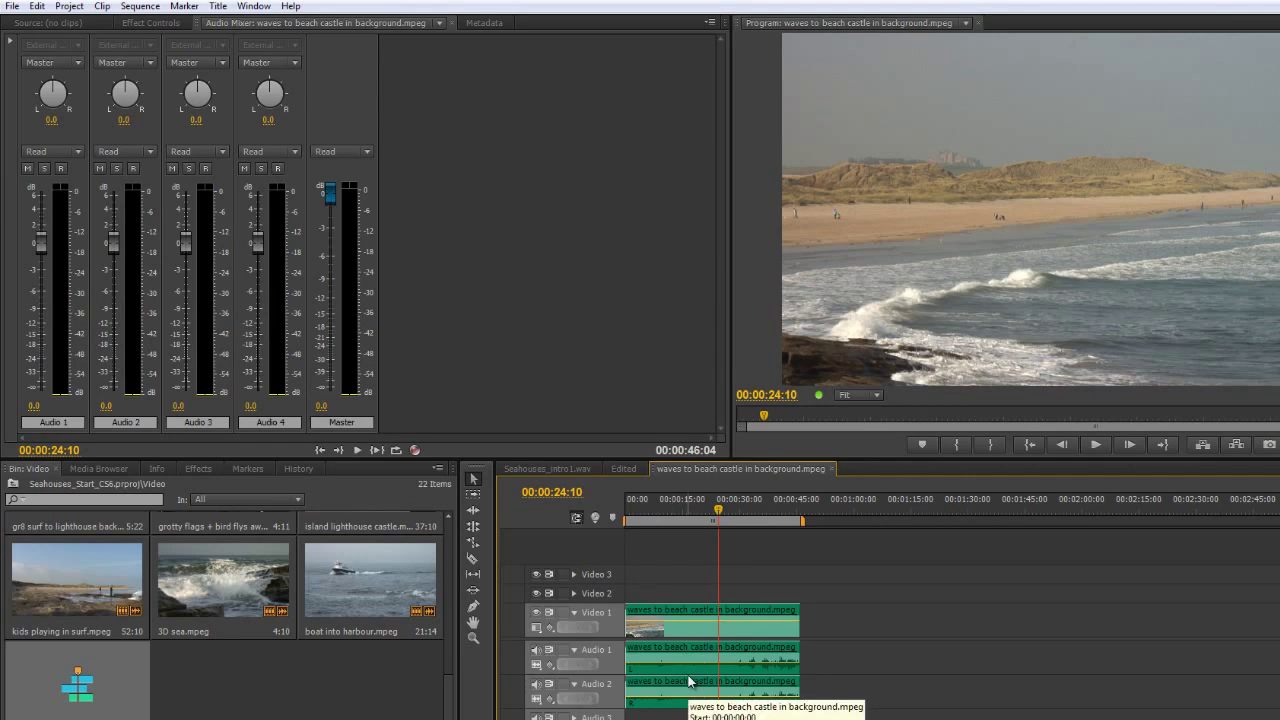
{"action": "key", "text": "space"}
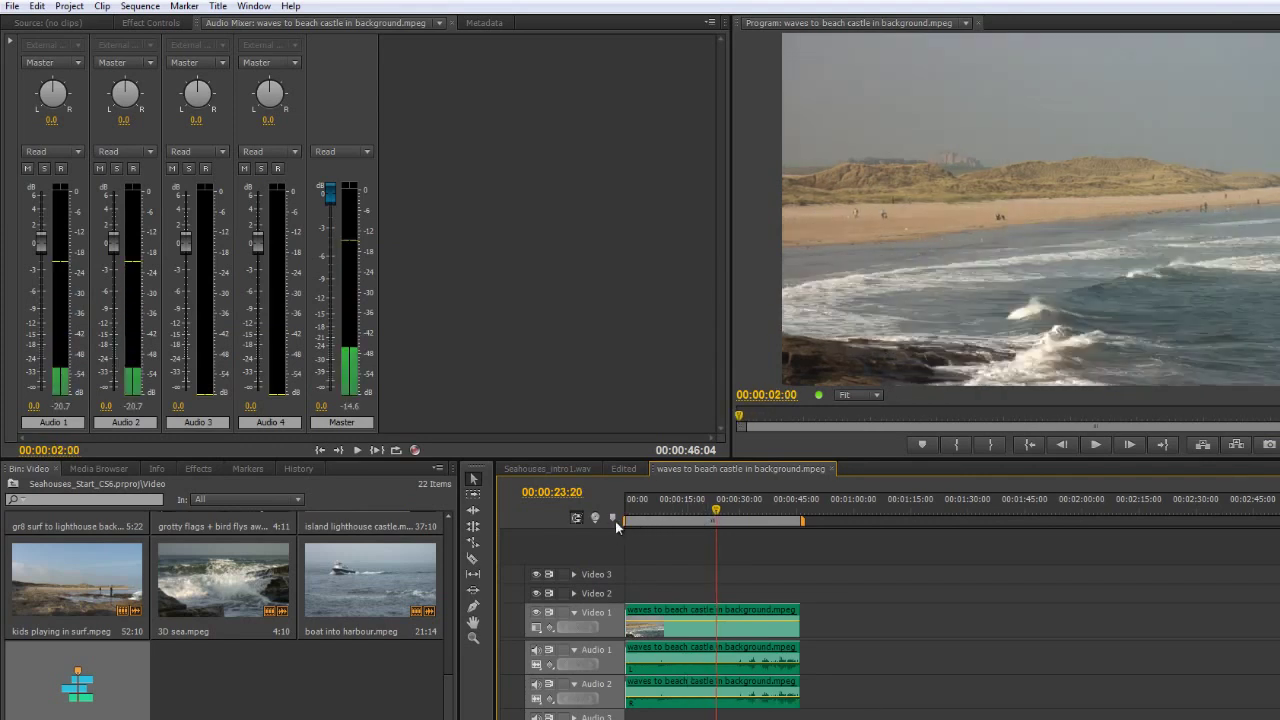
{"action": "left_click", "coordinate": [701, 520]}
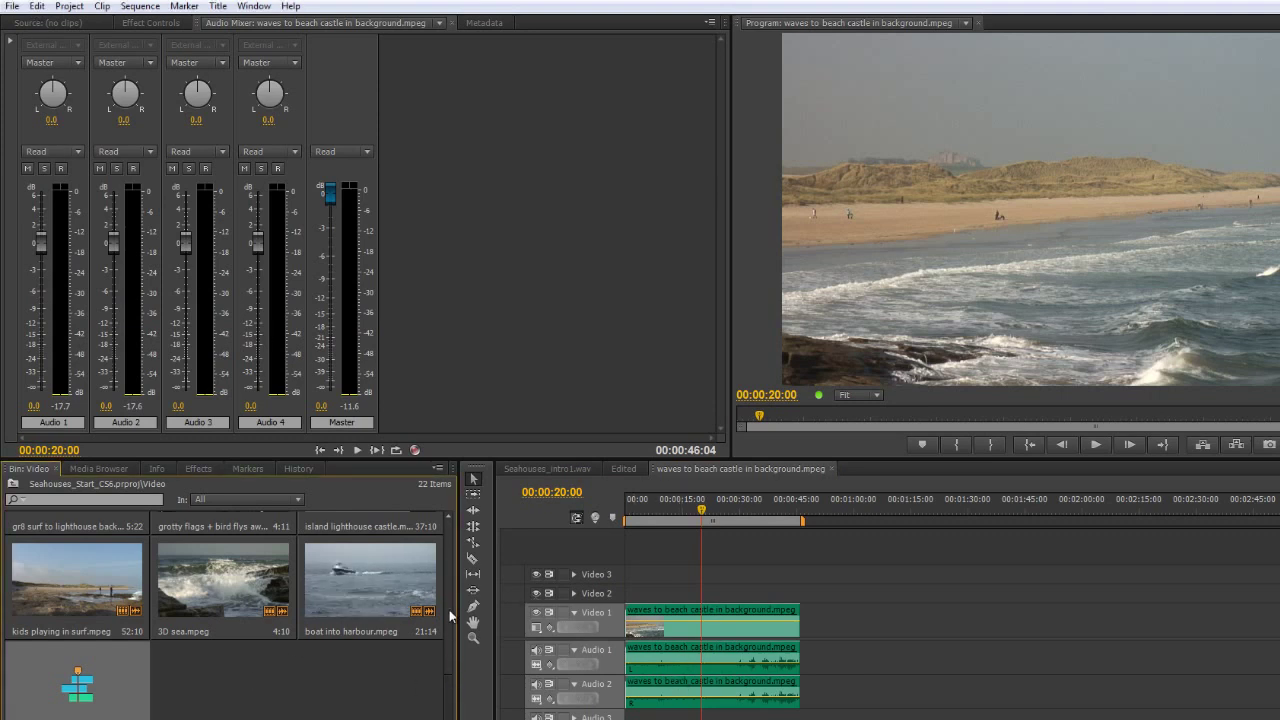
{"action": "left_click_drag", "start_coordinate": [446, 686], "coordinate": [444, 538]}
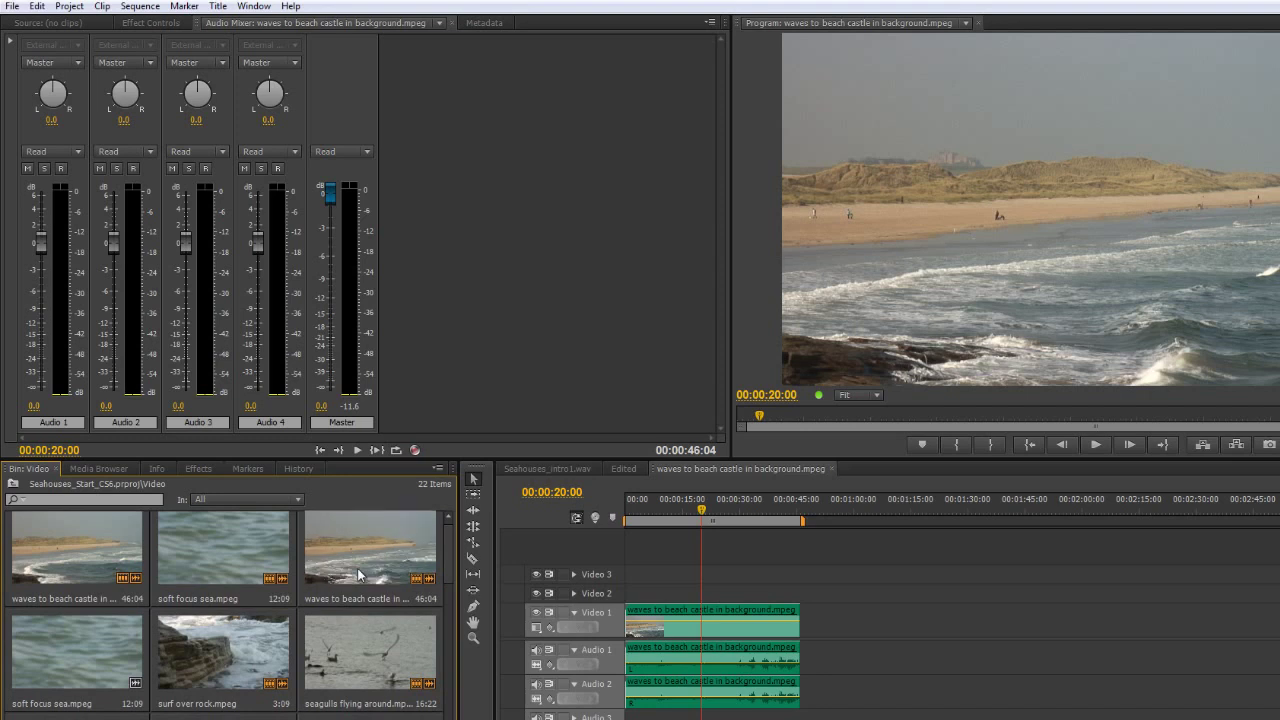
Step: Revert the beach clip's audio channels to Use File, then add a second copy after the first
{"action": "scroll", "coordinate": [452, 578], "scroll_direction": "up", "scroll_amount": 1}
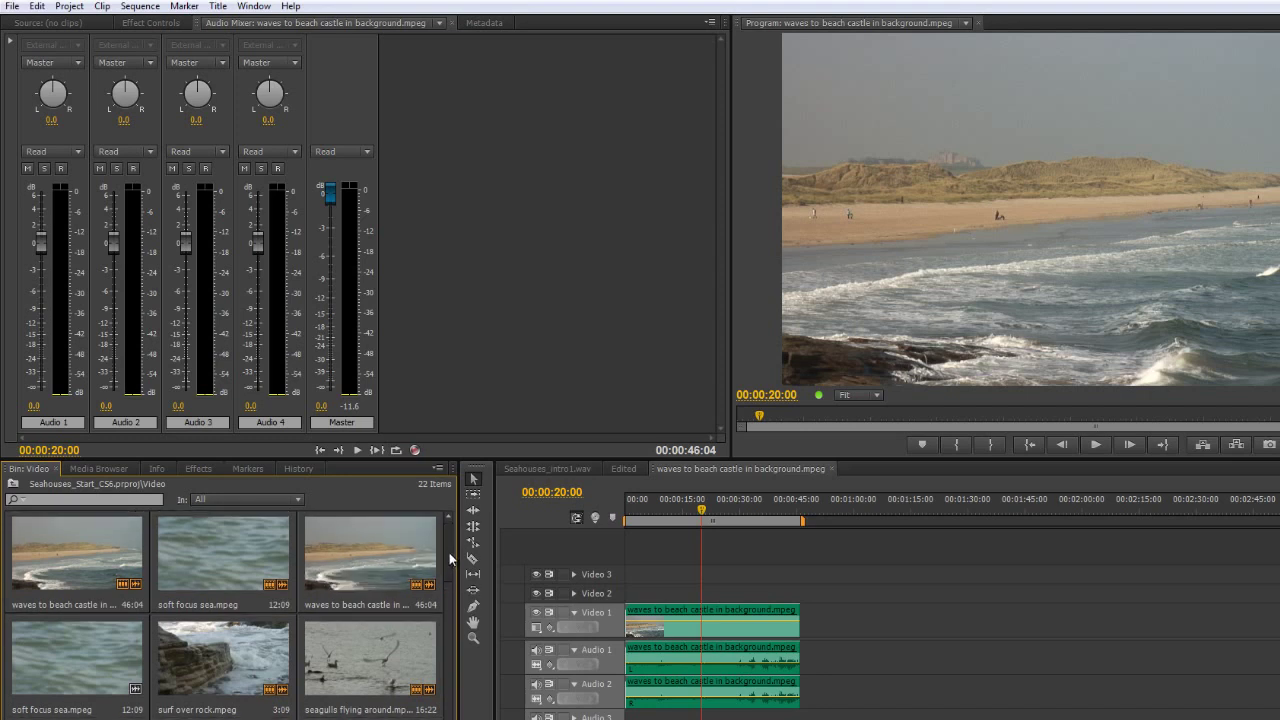
{"action": "right_click", "coordinate": [348, 579]}
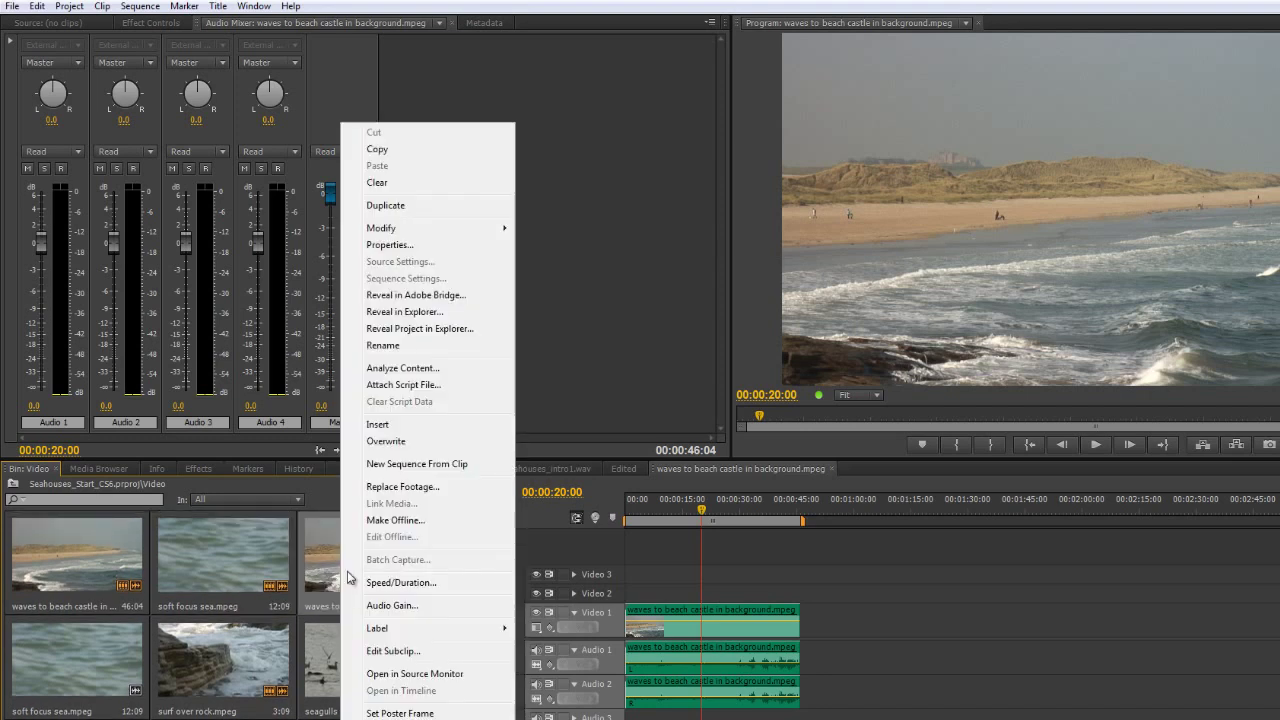
{"action": "mouse_move", "coordinate": [402, 229]}
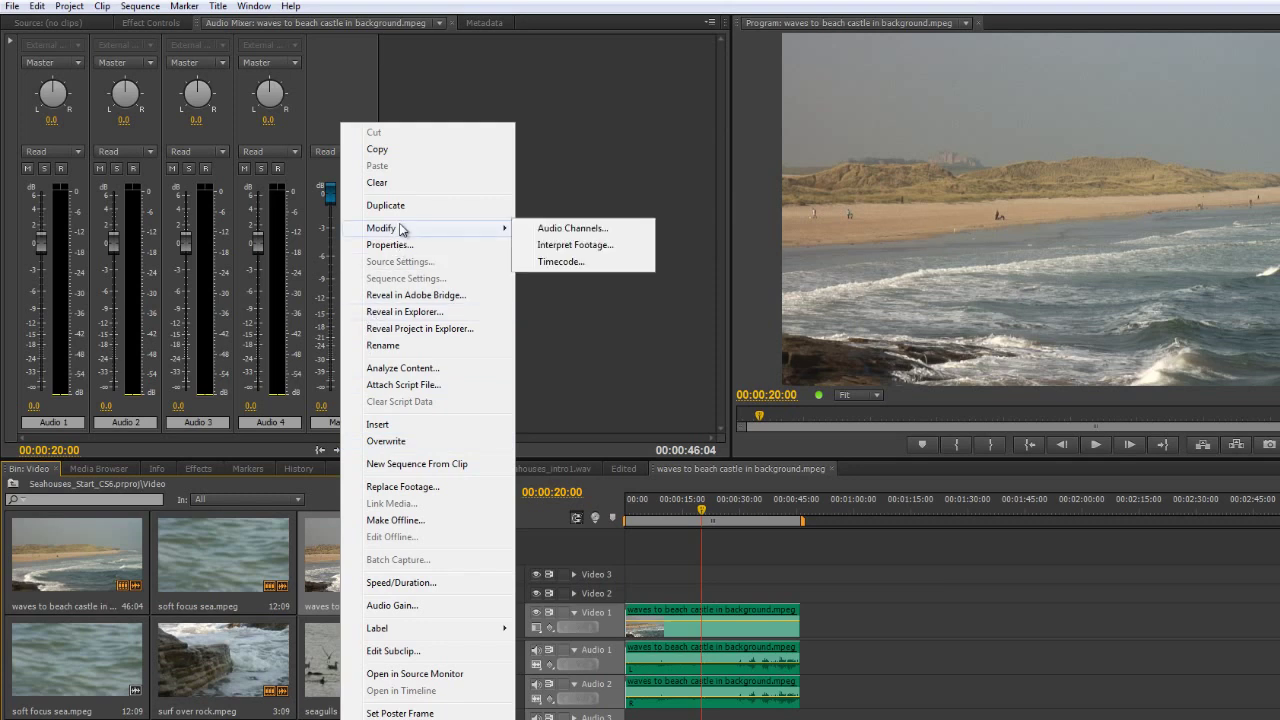
{"action": "left_click", "coordinate": [560, 229]}
{"action": "left_click", "coordinate": [693, 223]}
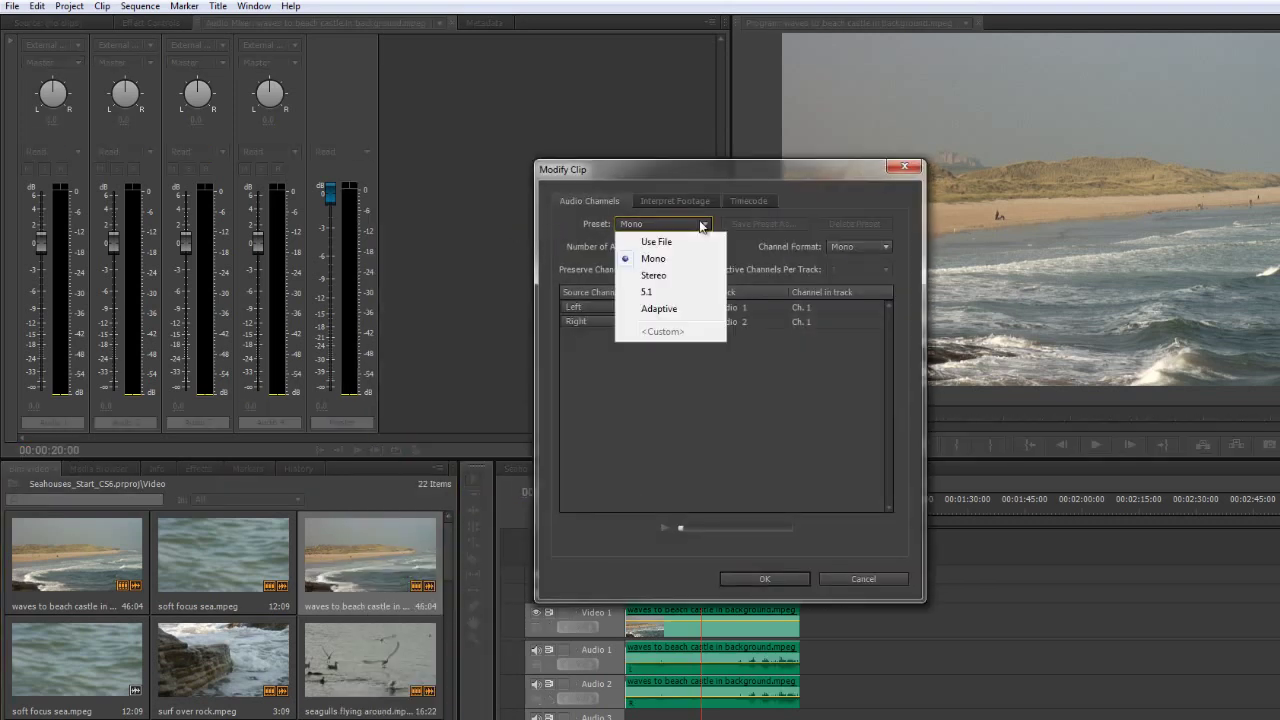
{"action": "left_click", "coordinate": [679, 244]}
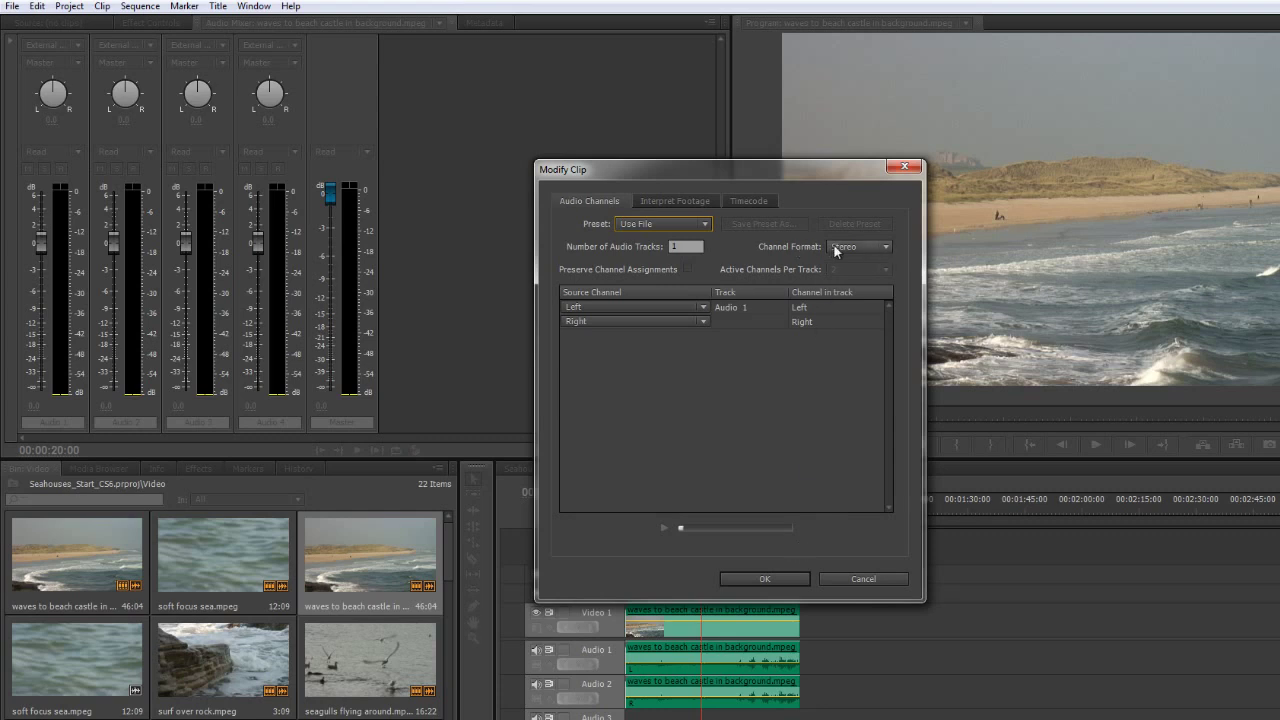
{"action": "left_click", "coordinate": [735, 578]}
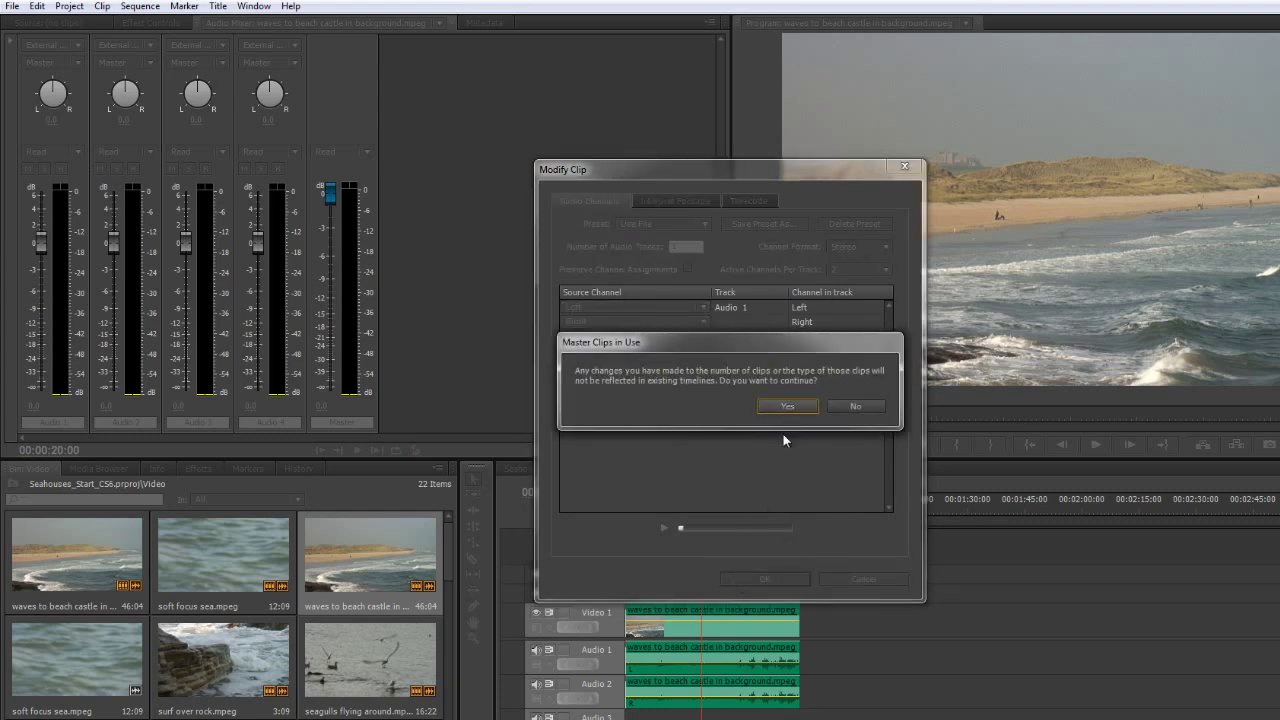
{"action": "left_click", "coordinate": [787, 406]}
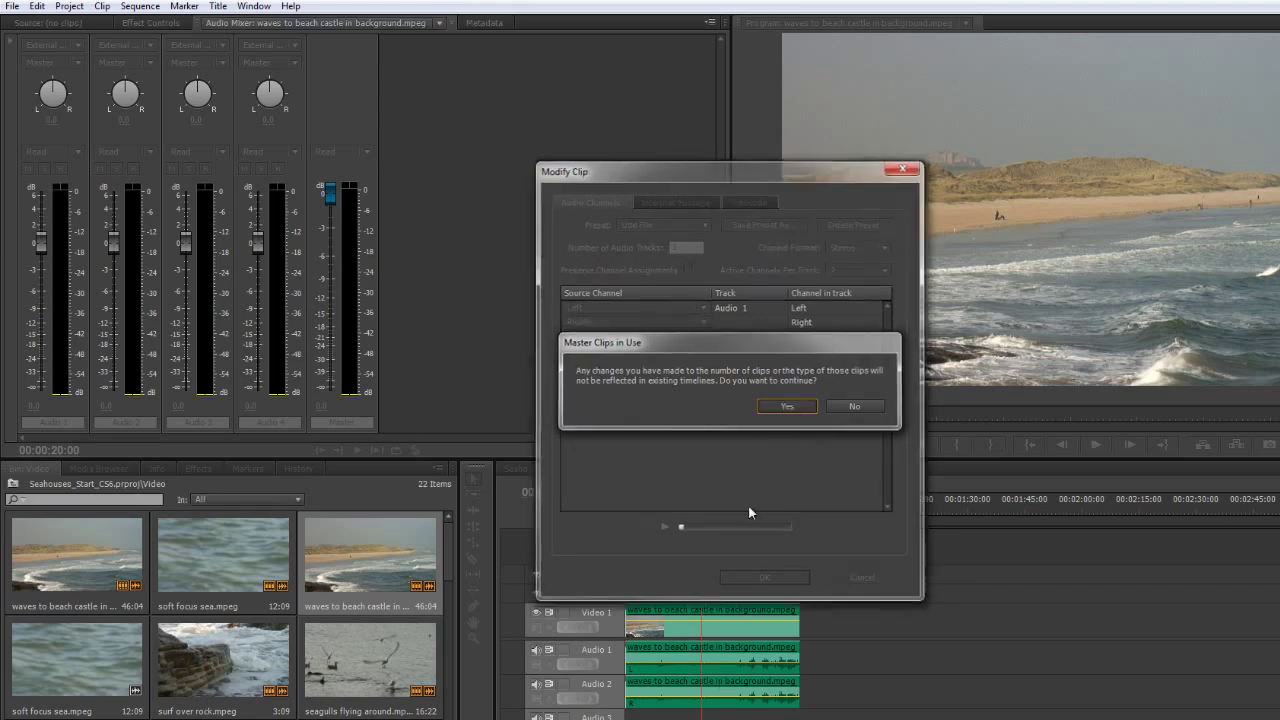
{"action": "left_click_drag", "start_coordinate": [387, 563], "coordinate": [805, 616]}
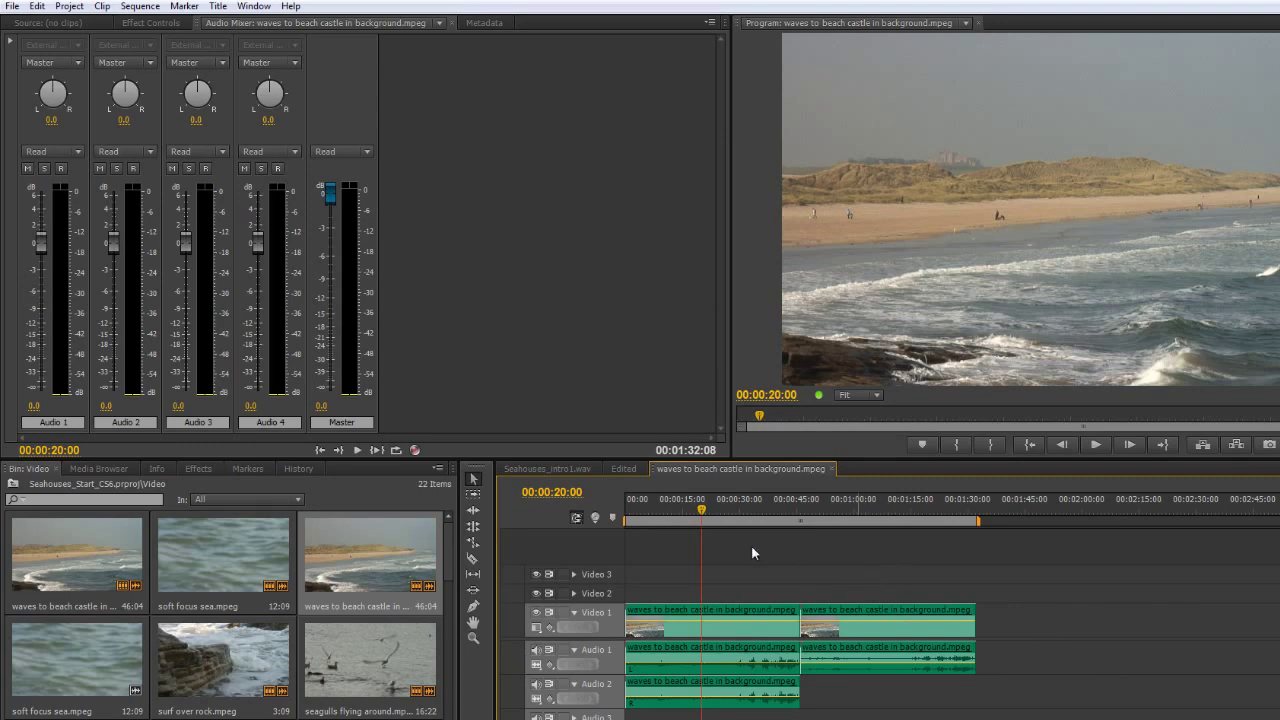
Step: Drag the playhead to 00:01:04:20 inside the second beach clip copy
{"action": "left_click_drag", "start_coordinate": [701, 511], "coordinate": [871, 520]}
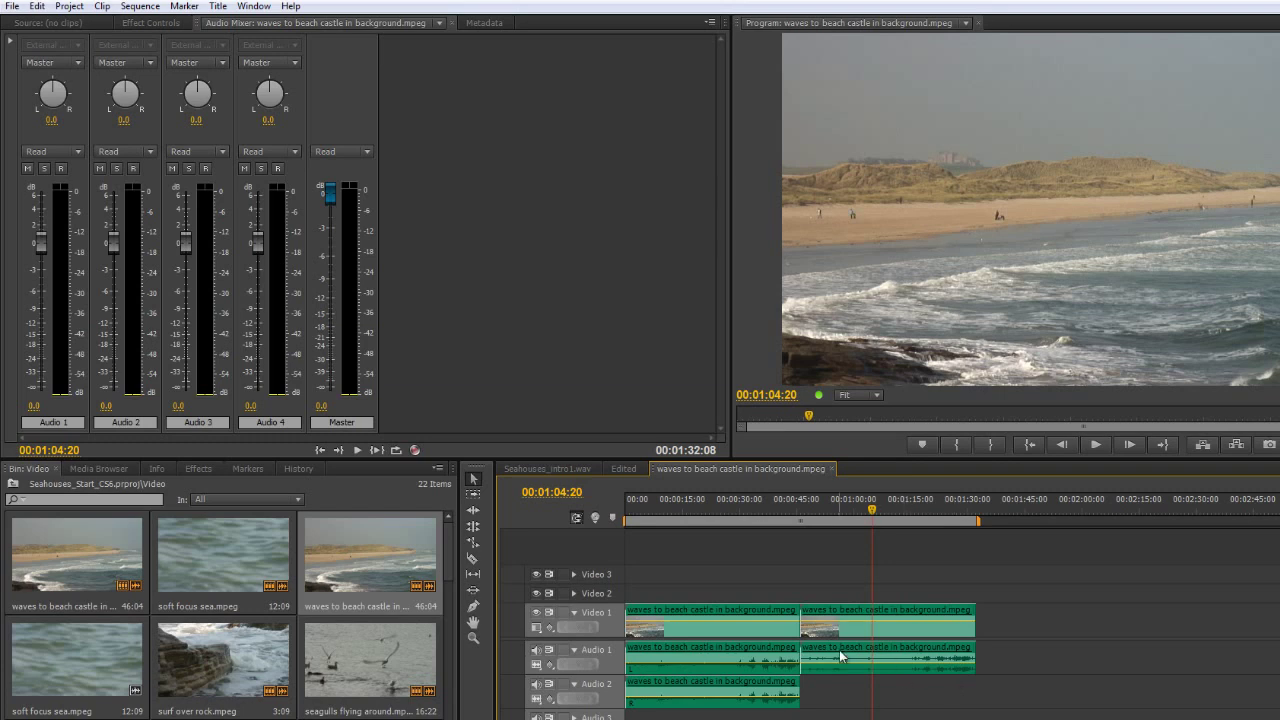
Step: Set the second clip's right source channel to None, keeping only the left channel
{"action": "right_click", "coordinate": [904, 655]}
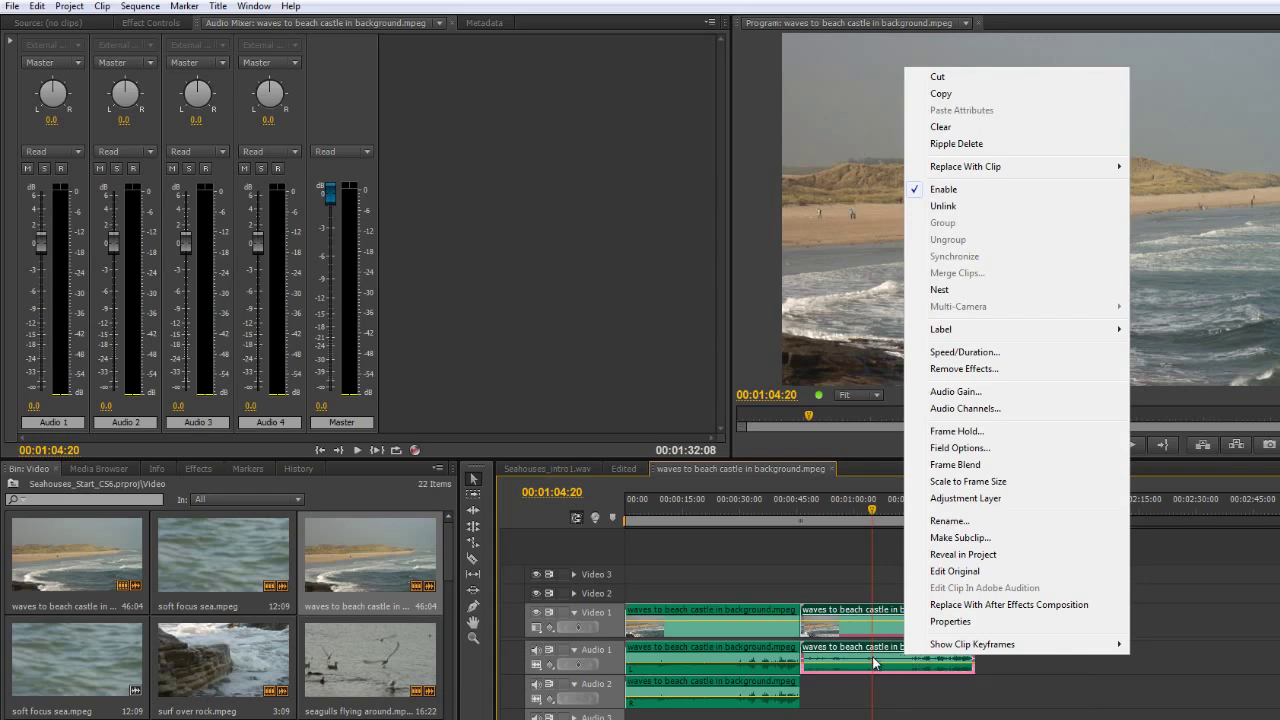
{"action": "left_click", "coordinate": [958, 409]}
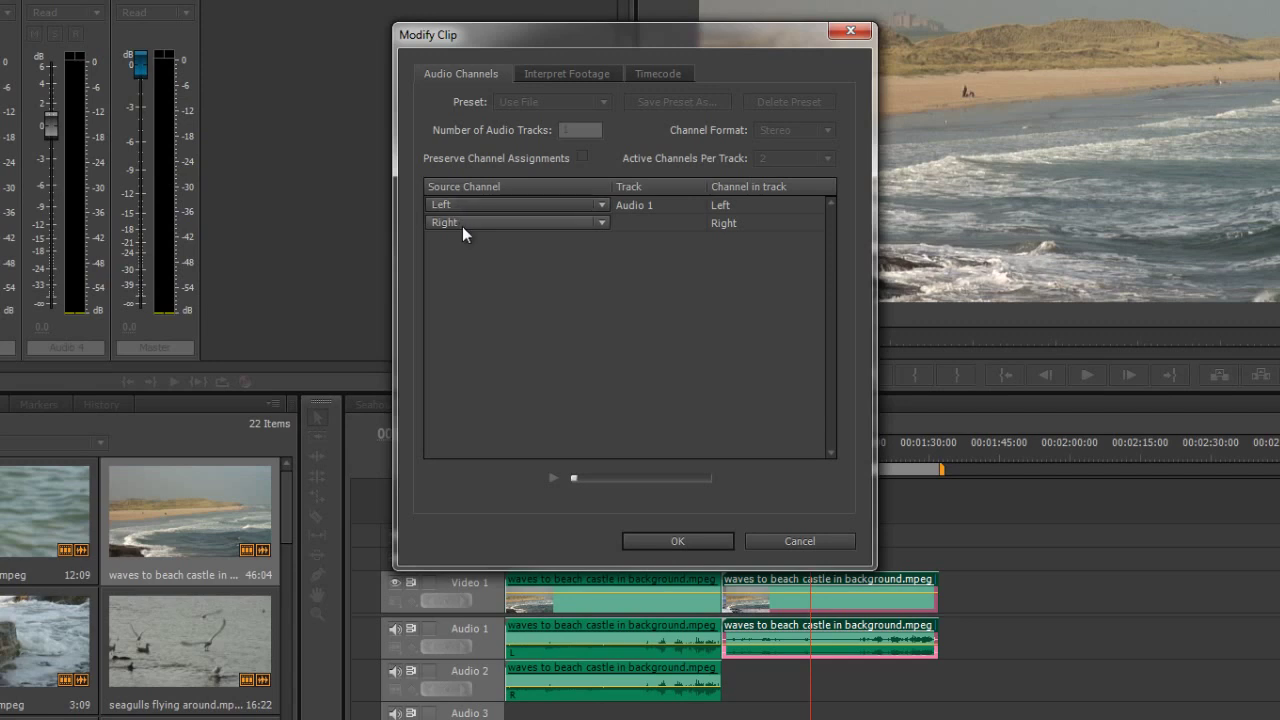
{"action": "left_click", "coordinate": [598, 224]}
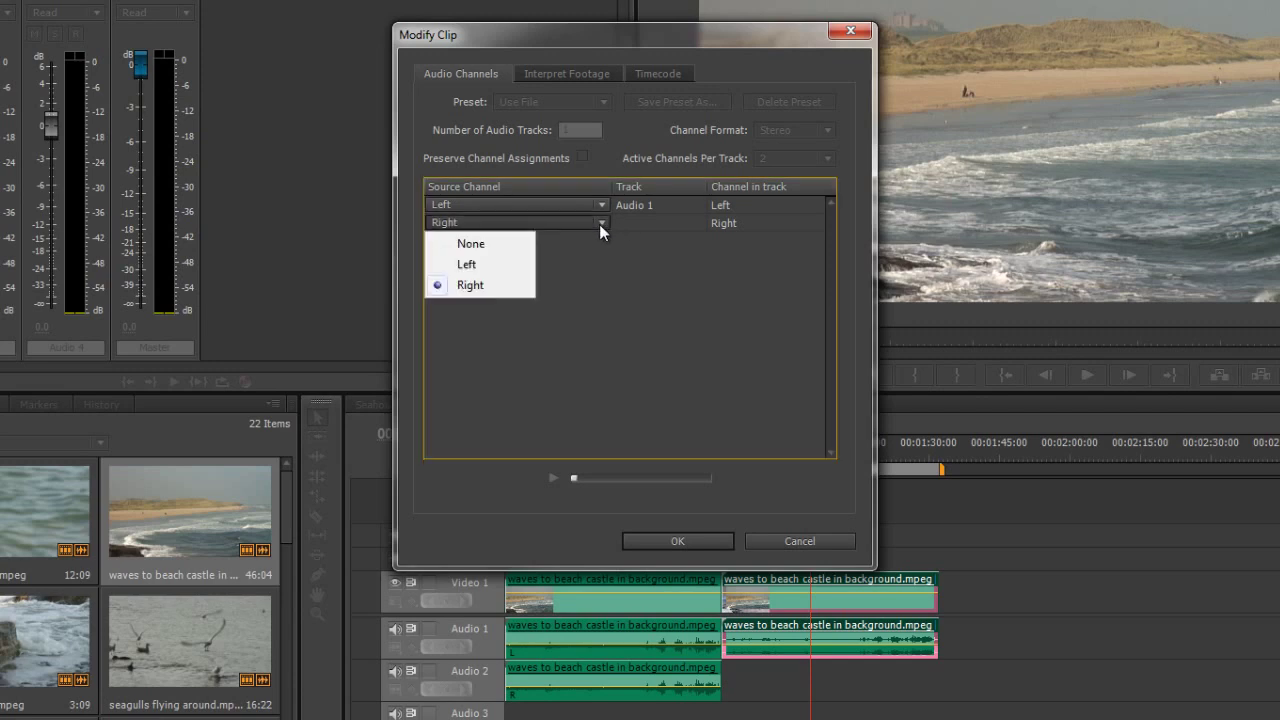
{"action": "left_click", "coordinate": [471, 244]}
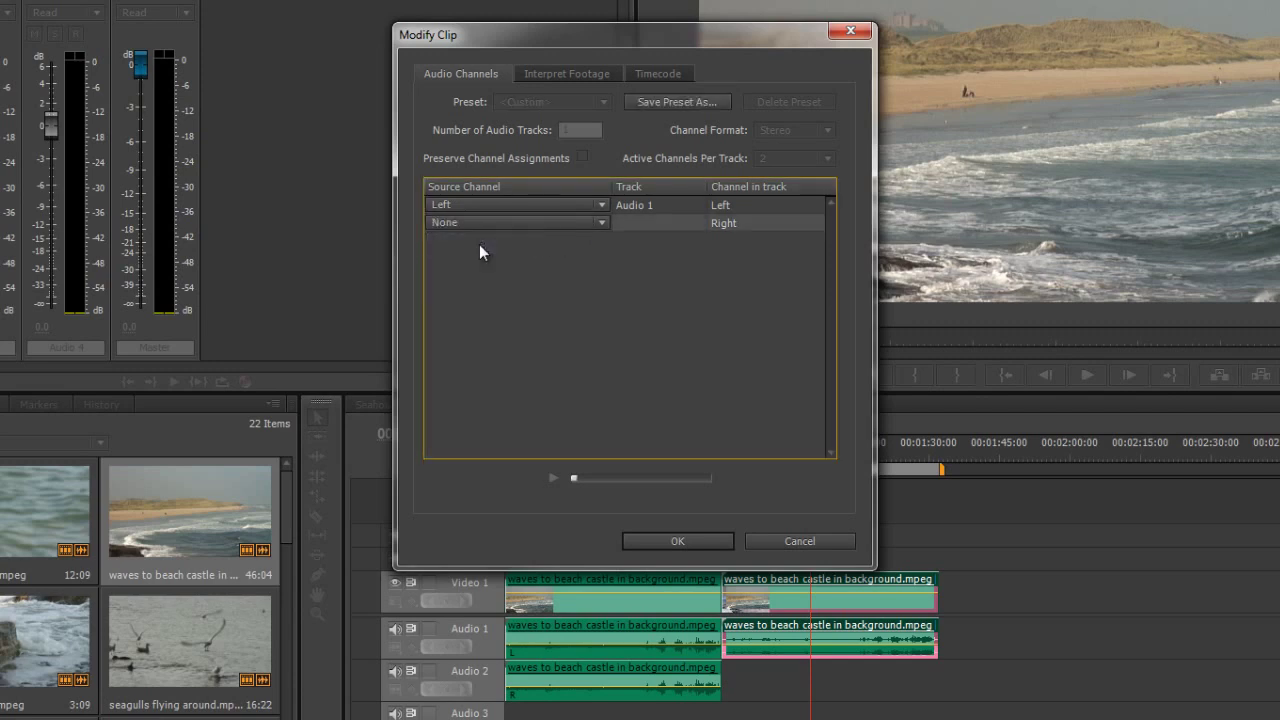
{"action": "left_click", "coordinate": [679, 540]}
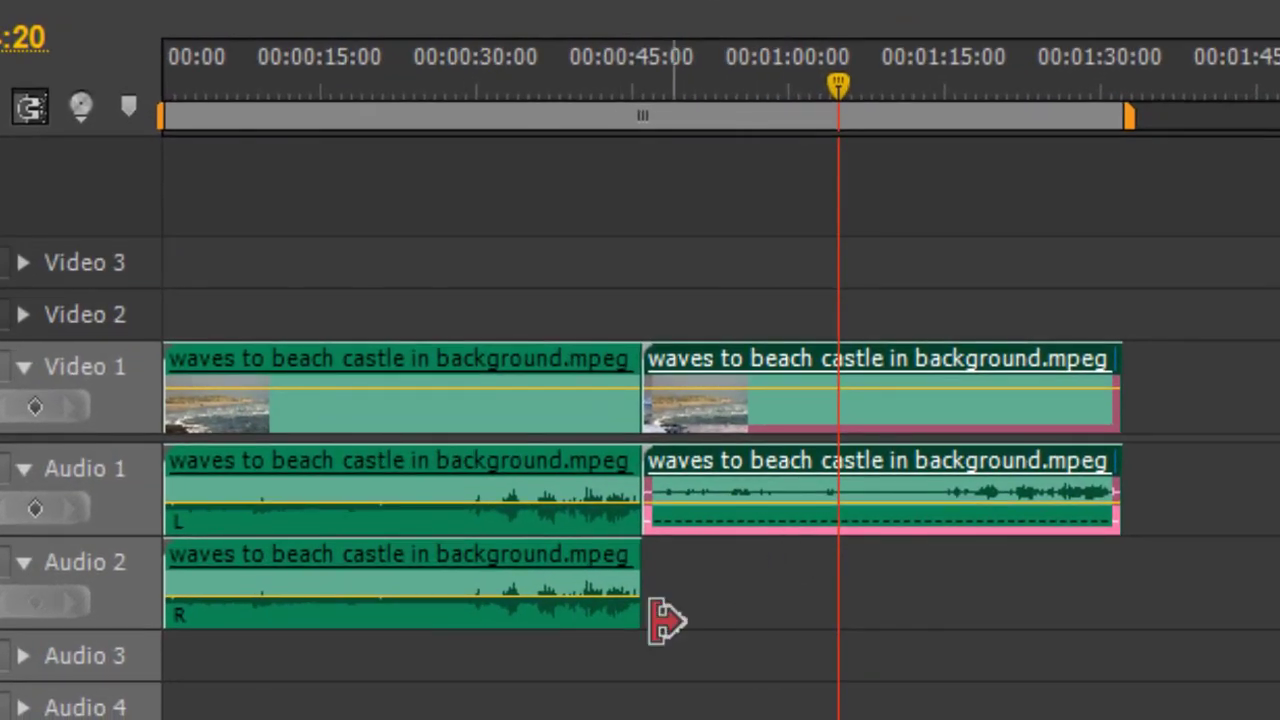
Step: Drag the Audio 1 track's bottom border down to enlarge its waveforms
{"action": "left_click_drag", "start_coordinate": [110, 537], "coordinate": [114, 613]}
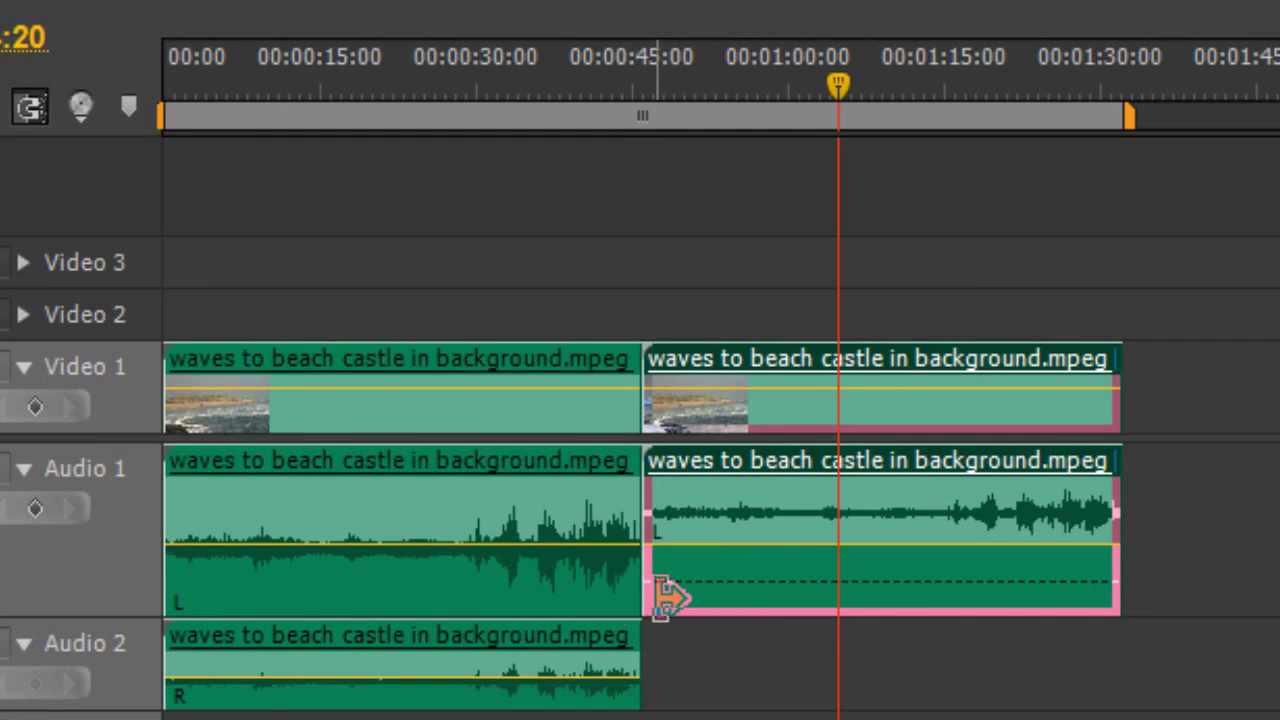